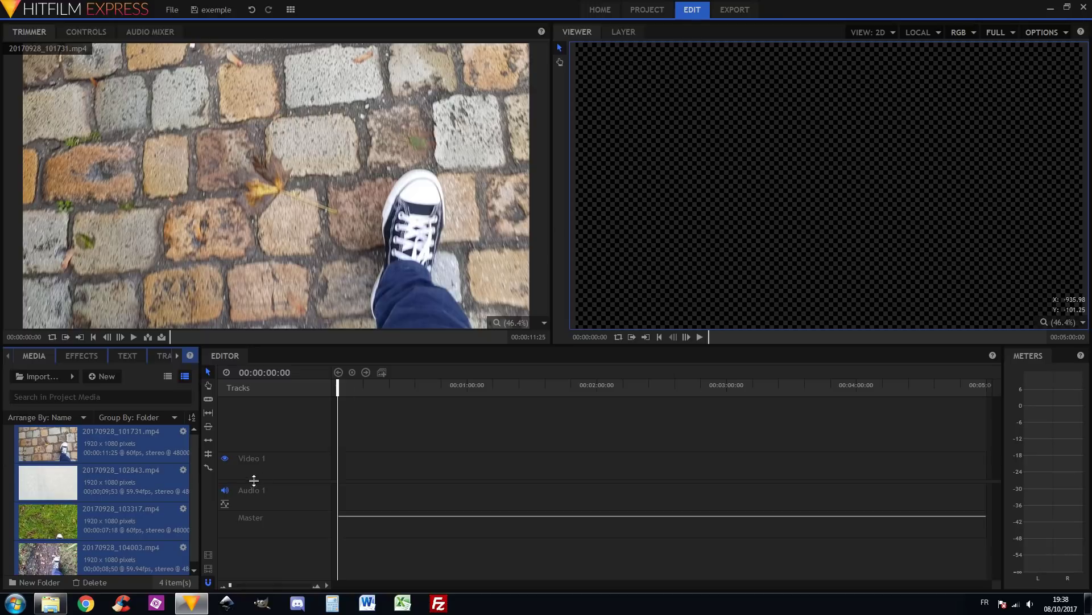
Import the no-copyright music track from the MUSIQUE folder into the project media.
{"action": "left_click", "coordinate": [46, 377]}
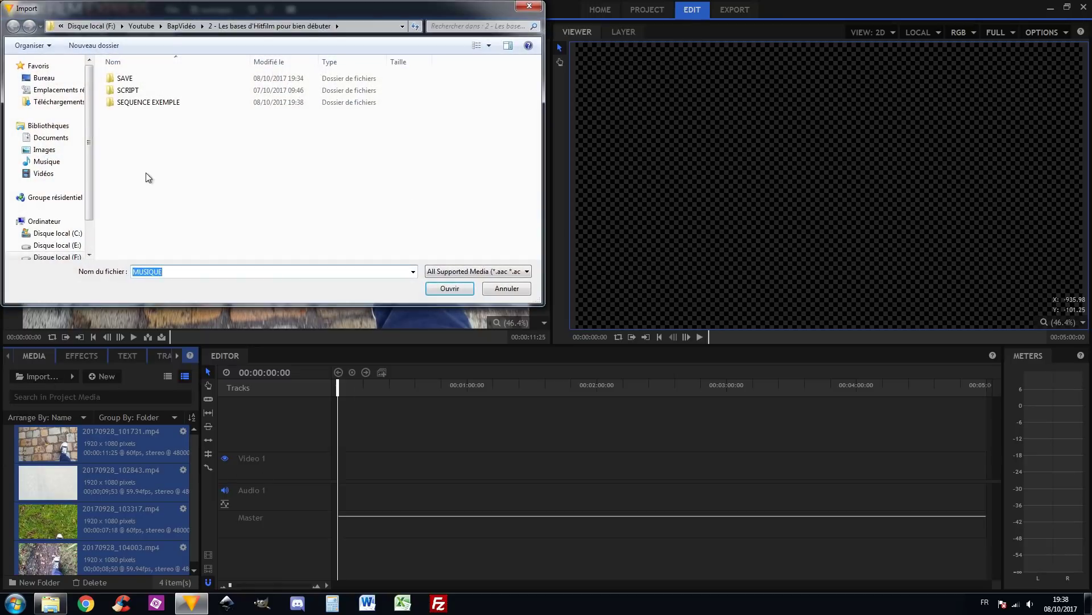
{"action": "double_click", "coordinate": [135, 79]}
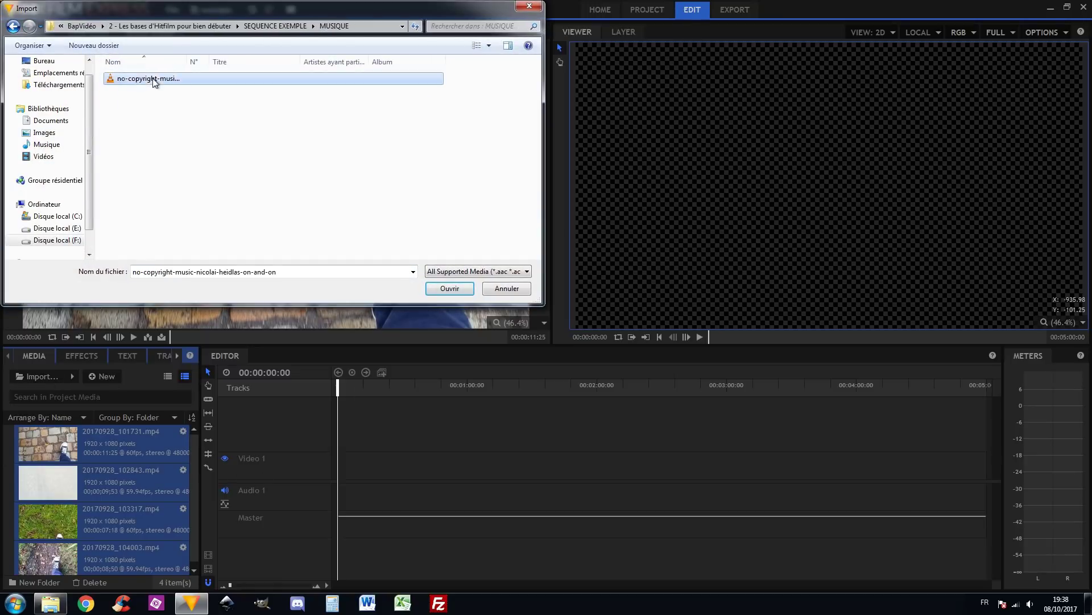
{"action": "double_click", "coordinate": [153, 80]}
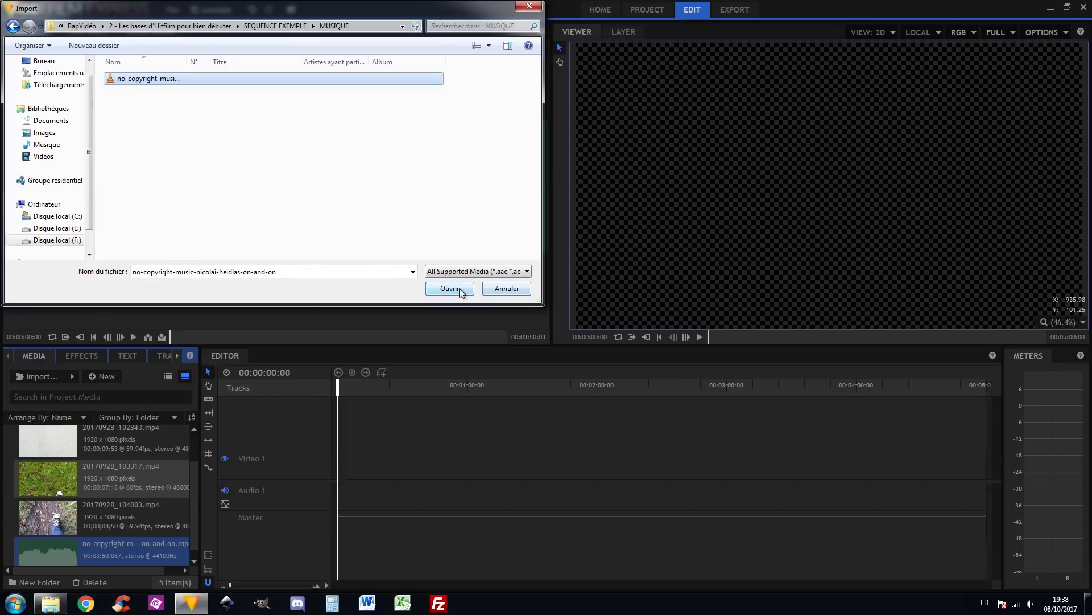
{"action": "left_click", "coordinate": [528, 7]}
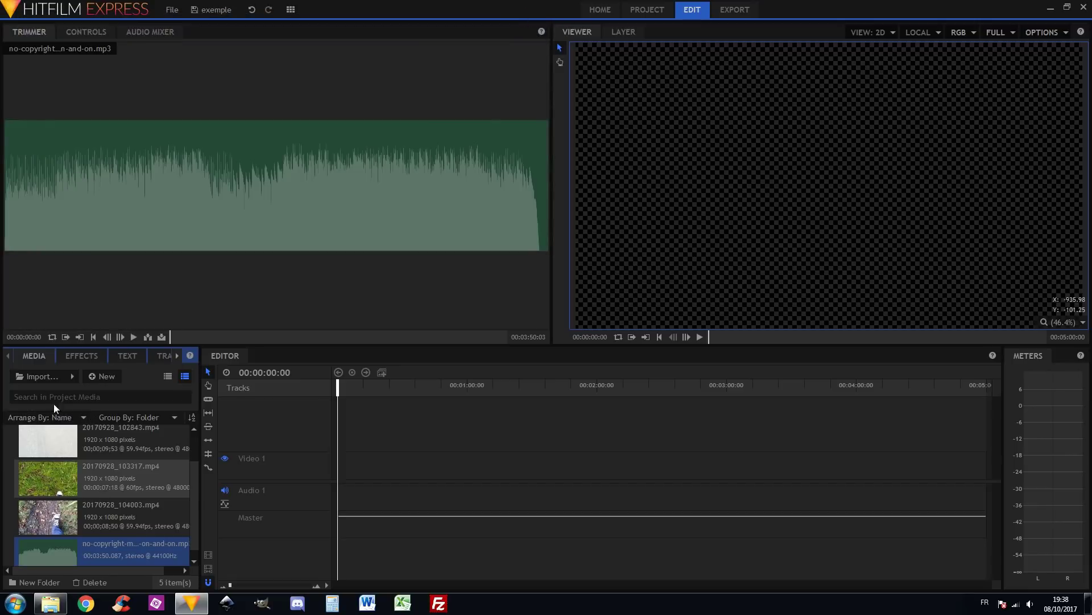
Show the project media as a plain list and create a media folder named RUSHS.
{"action": "left_click", "coordinate": [168, 376]}
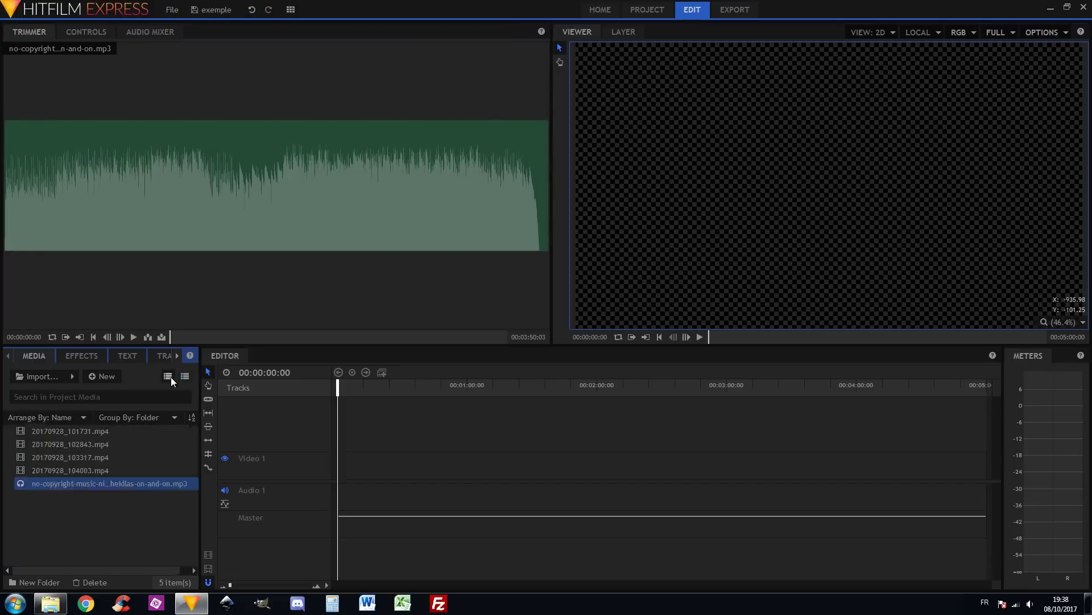
{"action": "right_click", "coordinate": [52, 517]}
{"action": "mouse_move", "coordinate": [100, 529]}
{"action": "left_click", "coordinate": [162, 547]}
{"action": "type", "text": "RUSHS"}
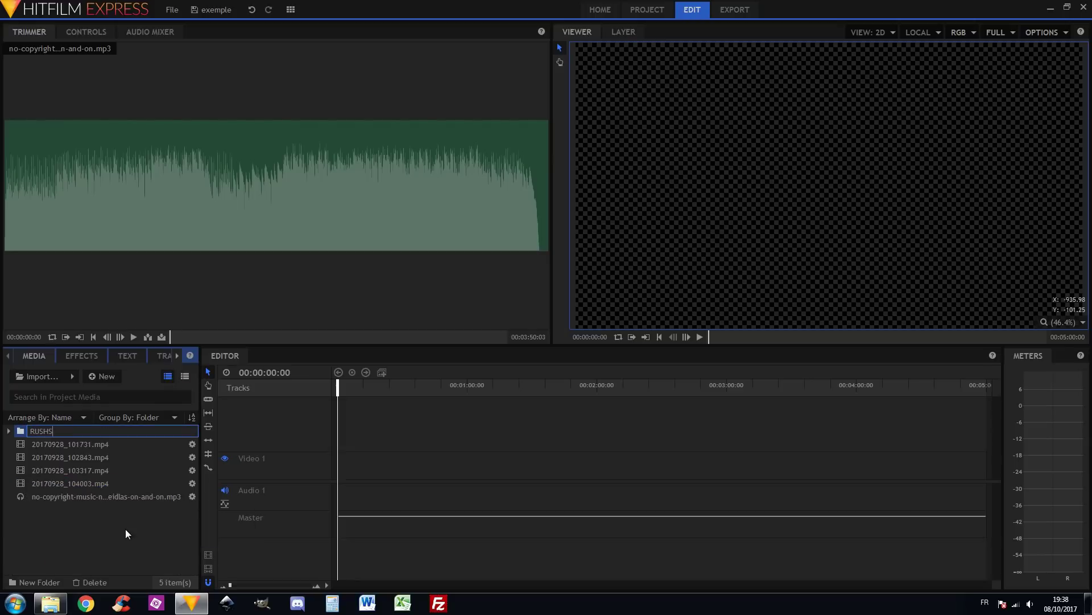
{"action": "key", "text": "Return"}
Move the four 20170928 video clips into the RUSHS folder.
{"action": "left_click", "coordinate": [47, 486]}
{"action": "left_click", "coordinate": [50, 447], "text": "shift"}
{"action": "left_click_drag", "start_coordinate": [50, 447], "coordinate": [47, 431]}
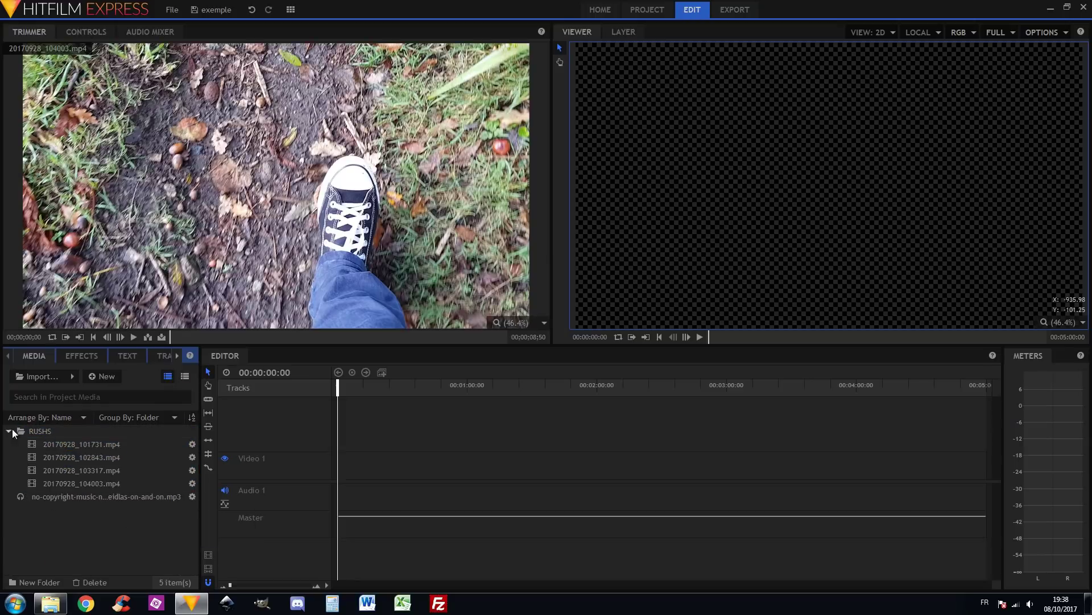
Place 20170928_101731.mp4 at the start of the Video 1 track, with the timeline enlarged to show it clearly.
{"action": "left_click", "coordinate": [50, 444]}
{"action": "left_click_drag", "start_coordinate": [321, 468], "coordinate": [344, 480]}
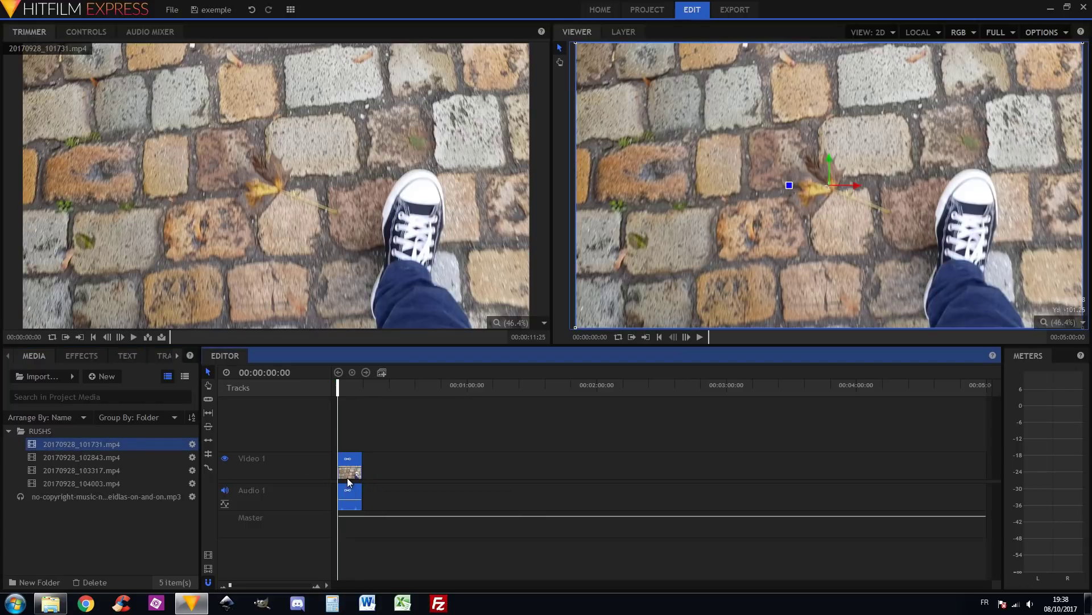
{"action": "left_click", "coordinate": [316, 585]}
{"action": "left_click", "coordinate": [317, 585]}
Slice the cobblestone clip at 00:00:02:26 and delete the part before the cut.
{"action": "left_click_drag", "start_coordinate": [343, 391], "coordinate": [425, 412]}
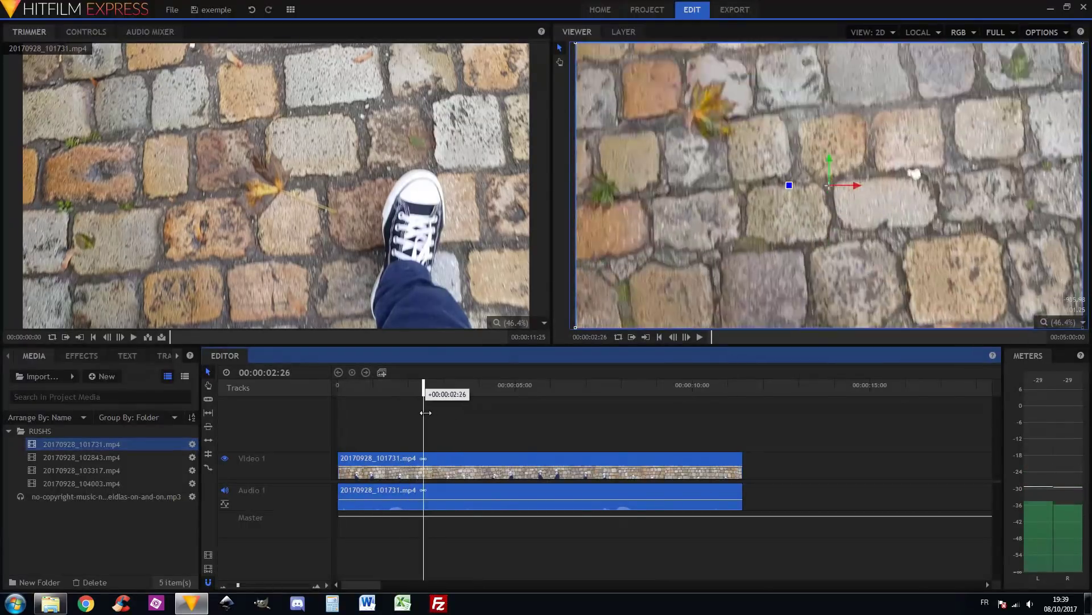
{"action": "left_click", "coordinate": [208, 400]}
{"action": "left_click", "coordinate": [425, 479]}
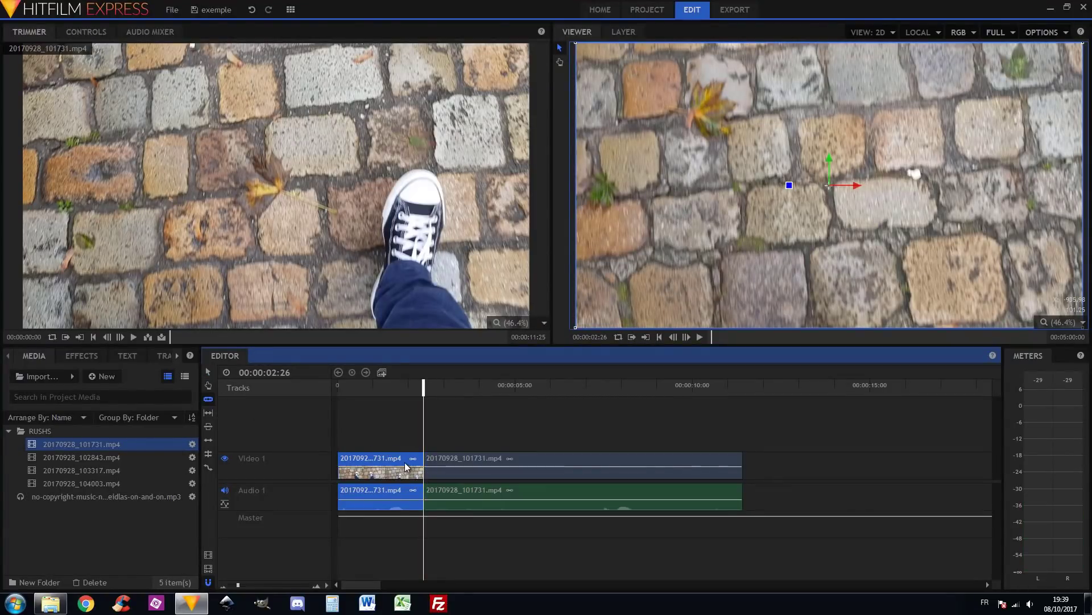
{"action": "key", "text": "Delete"}
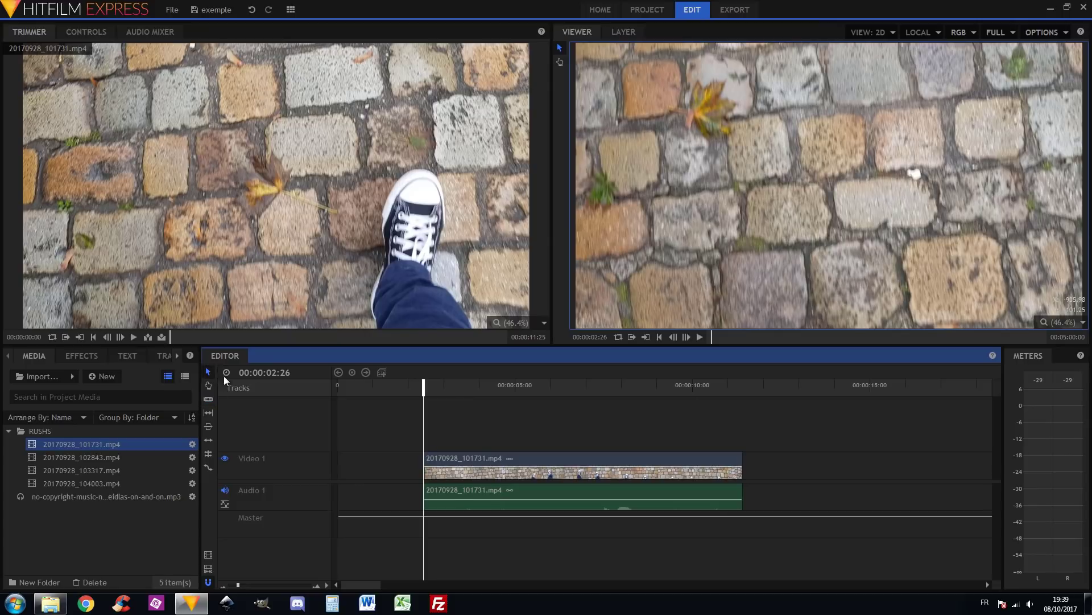
Remove the empty gap before the cobblestone clip so that it begins at the start of the timeline.
{"action": "left_click_drag", "start_coordinate": [425, 387], "coordinate": [487, 394]}
{"action": "left_click_drag", "start_coordinate": [555, 468], "coordinate": [435, 467]}
{"action": "key", "text": "ctrl+z"}
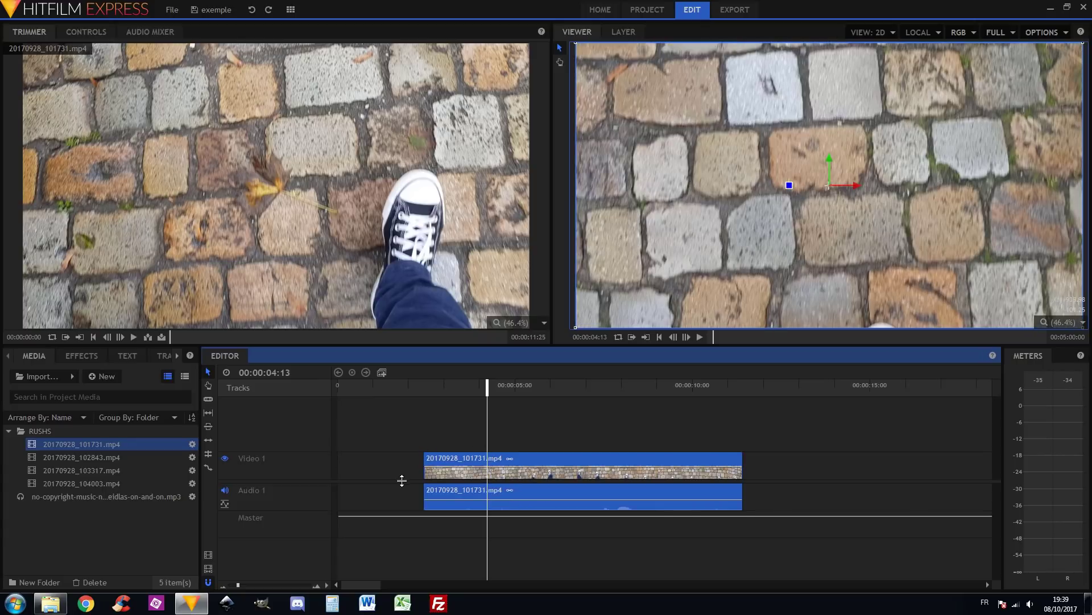
{"action": "right_click", "coordinate": [387, 466]}
{"action": "left_click", "coordinate": [423, 503]}
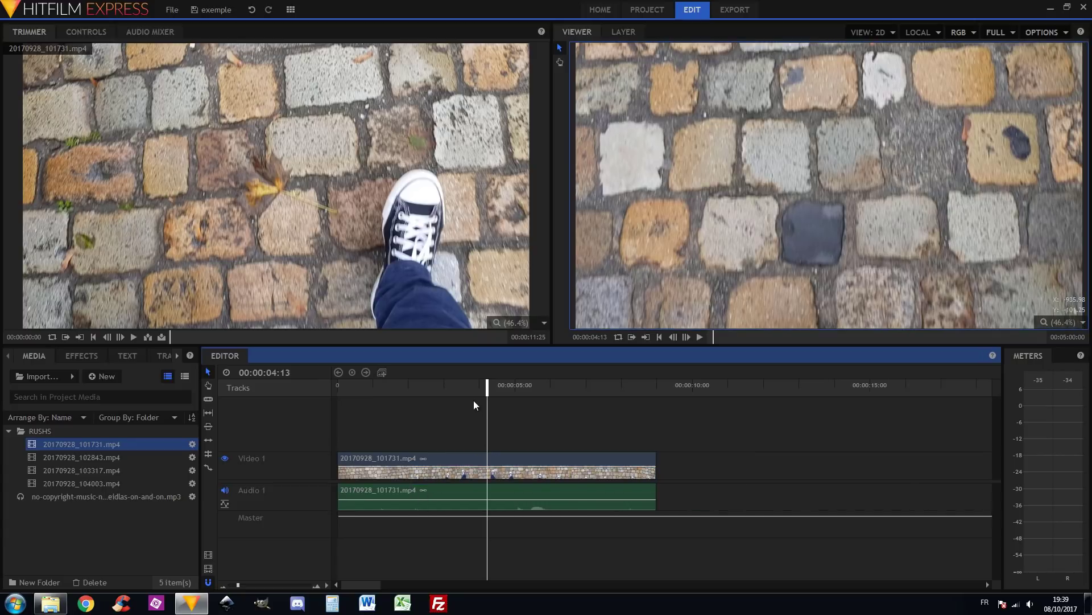
Cut the cobblestone clip to about 0.9 s and add a trimmed section of 20170928_102843.mp4 directly after it.
{"action": "left_click_drag", "start_coordinate": [486, 391], "coordinate": [369, 406]}
{"action": "right_click", "coordinate": [435, 491]}
{"action": "left_click_drag", "start_coordinate": [408, 392], "coordinate": [590, 401]}
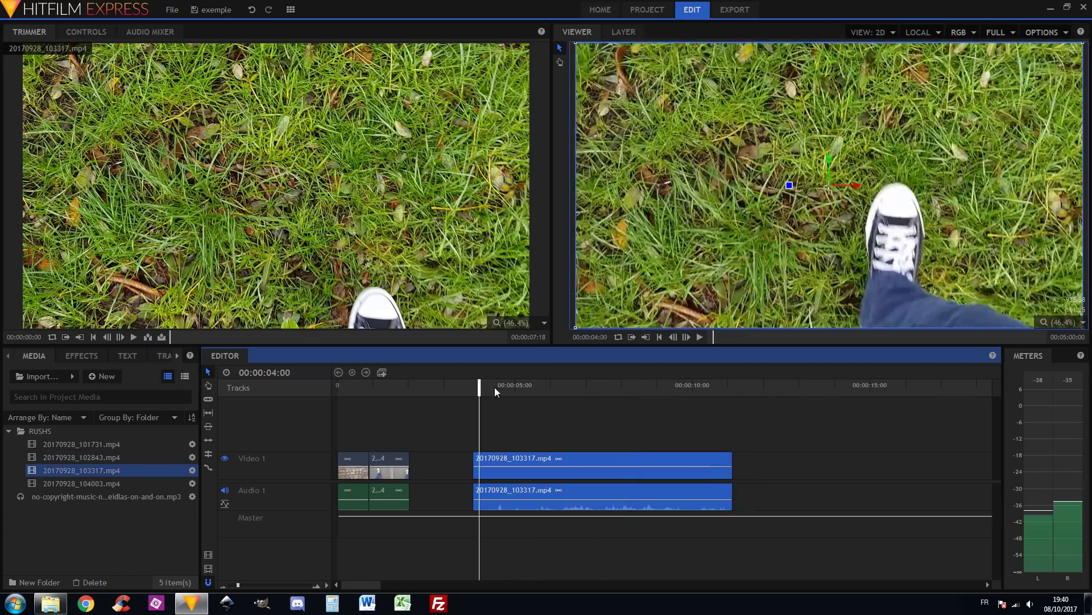
Trim 20170928_103317.mp4 and 20170928_104003.mp4 to short footstep sections and line them up after the first two clips.
{"action": "left_click_drag", "start_coordinate": [495, 390], "coordinate": [602, 390]}
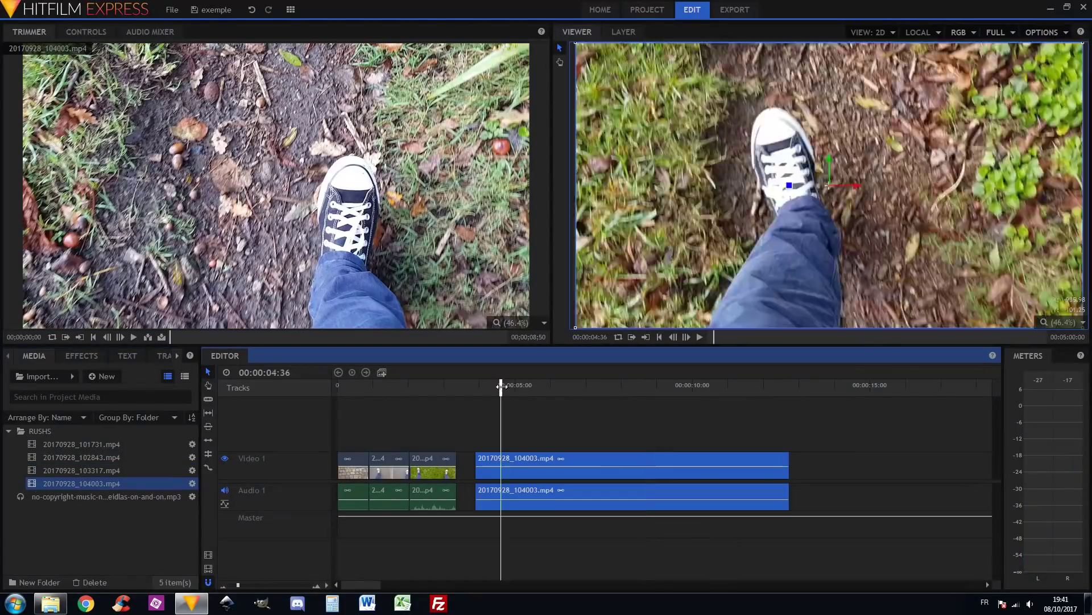
{"action": "left_click_drag", "start_coordinate": [500, 390], "coordinate": [603, 401]}
{"action": "right_click", "coordinate": [672, 476]}
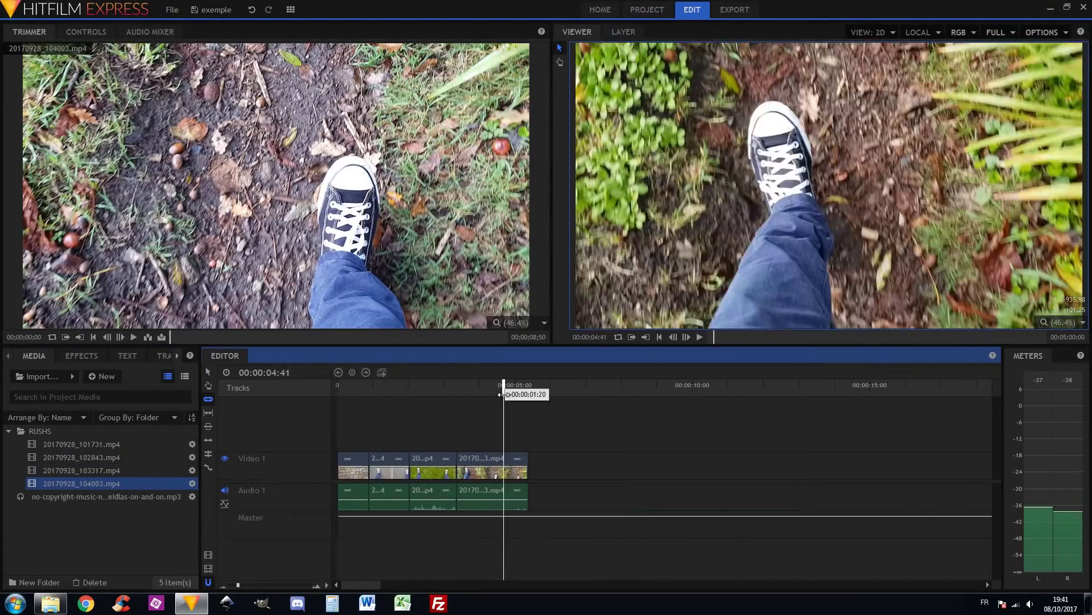
Examine the foot position frame by frame around the cut between the first two clips, near 00:00:00:51.
{"action": "left_click_drag", "start_coordinate": [362, 388], "coordinate": [368, 388]}
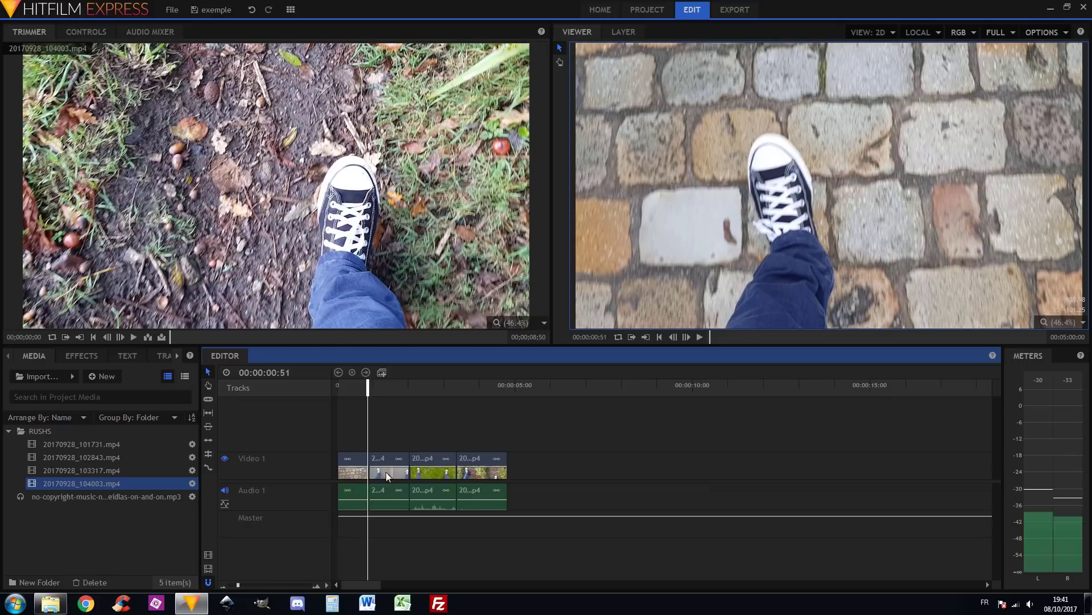
{"action": "left_click_drag", "start_coordinate": [238, 585], "coordinate": [242, 585]}
{"action": "left_click_drag", "start_coordinate": [403, 391], "coordinate": [401, 391]}
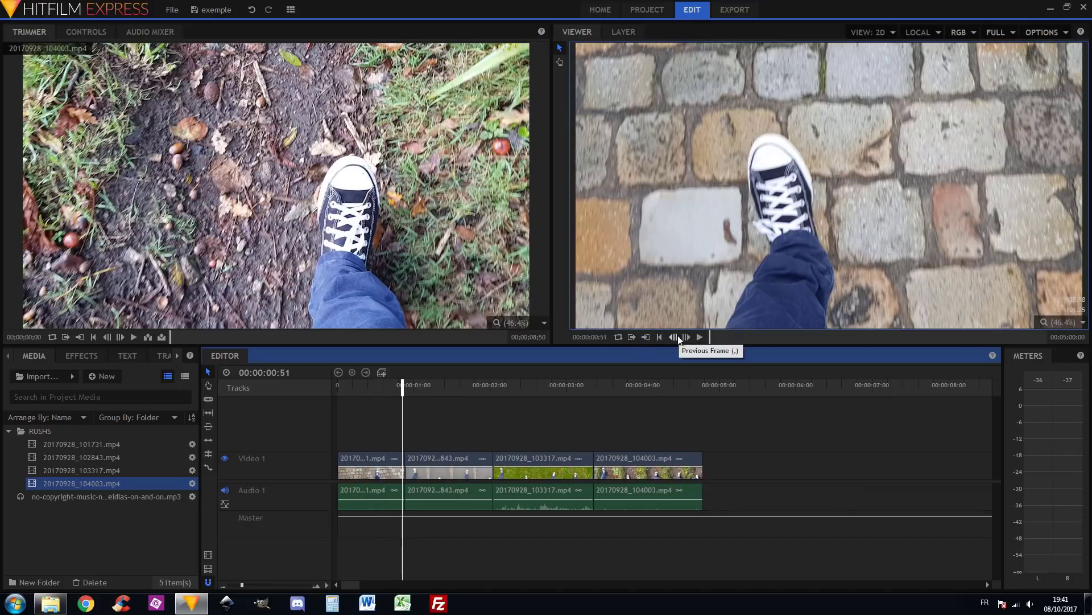
{"action": "left_click", "coordinate": [673, 337]}
{"action": "left_click", "coordinate": [673, 337]}
{"action": "left_click", "coordinate": [673, 337]}
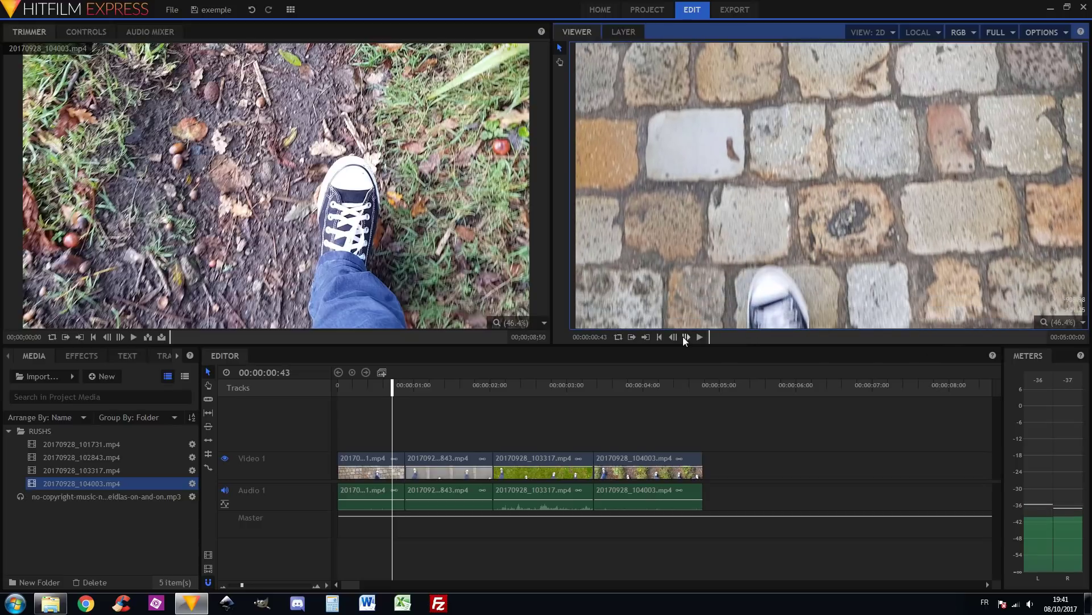
{"action": "left_click", "coordinate": [686, 337]}
{"action": "left_click", "coordinate": [687, 337]}
{"action": "left_click", "coordinate": [686, 337]}
{"action": "left_click", "coordinate": [687, 336]}
{"action": "left_click", "coordinate": [686, 337]}
{"action": "left_click", "coordinate": [687, 337]}
{"action": "left_click", "coordinate": [687, 337]}
{"action": "left_click", "coordinate": [687, 337]}
{"action": "left_click", "coordinate": [675, 337]}
{"action": "left_click", "coordinate": [675, 337]}
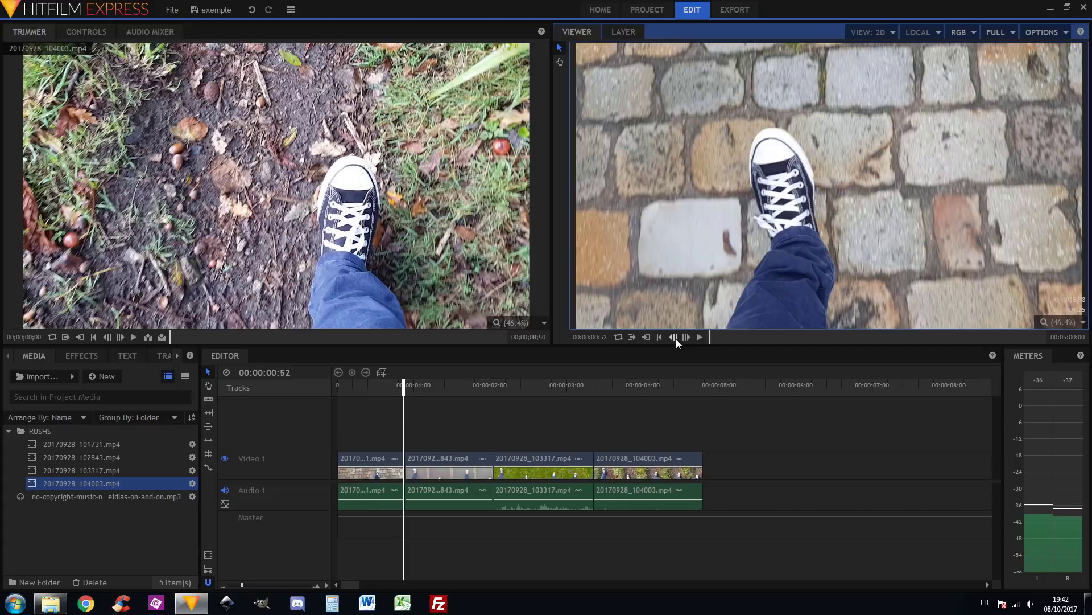
{"action": "left_click", "coordinate": [687, 337]}
{"action": "left_click", "coordinate": [673, 337]}
{"action": "left_click", "coordinate": [687, 337]}
Retrim the cut between the cobblestone clip and 20170928_102843.mp4 so the footsteps match, and rejoin the clips.
{"action": "left_click_drag", "start_coordinate": [456, 409], "coordinate": [712, 576]}
{"action": "left_click_drag", "start_coordinate": [466, 464], "coordinate": [505, 464]}
{"action": "left_click_drag", "start_coordinate": [409, 468], "coordinate": [408, 468]}
{"action": "left_click_drag", "start_coordinate": [454, 388], "coordinate": [449, 383]}
{"action": "mouse_move", "coordinate": [439, 467]}
{"action": "left_mouse_down"}
{"action": "mouse_move", "coordinate": [488, 470]}
{"action": "mouse_move", "coordinate": [444, 470]}
{"action": "left_mouse_up"}
{"action": "left_click", "coordinate": [394, 385]}
Join 20170928_103317.mp4 to the end of 20170928_102843.mp4, matching the foot position frame by frame at the cut.
{"action": "left_click_drag", "start_coordinate": [394, 384], "coordinate": [484, 388]}
{"action": "left_click_drag", "start_coordinate": [578, 470], "coordinate": [490, 471]}
{"action": "left_click", "coordinate": [686, 339]}
{"action": "left_click", "coordinate": [673, 338]}
{"action": "left_click", "coordinate": [685, 339]}
{"action": "left_click", "coordinate": [685, 339]}
{"action": "left_click", "coordinate": [483, 471]}
{"action": "left_click_drag", "start_coordinate": [535, 471], "coordinate": [532, 471]}
{"action": "left_click", "coordinate": [685, 338]}
Move 20170928_104003.mp4 against the end of the grass clip and check the foot position at their cut.
{"action": "left_click_drag", "start_coordinate": [485, 388], "coordinate": [579, 388]}
{"action": "left_click_drag", "start_coordinate": [663, 472], "coordinate": [595, 474]}
{"action": "left_click", "coordinate": [676, 340]}
{"action": "left_click", "coordinate": [676, 340]}
{"action": "left_click", "coordinate": [674, 337]}
{"action": "left_click", "coordinate": [686, 337]}
{"action": "left_click", "coordinate": [673, 338]}
Play the four-clip sequence from the beginning.
{"action": "left_click", "coordinate": [659, 338]}
{"action": "key", "text": "space"}
{"action": "key", "text": "space"}
Mute the Audio 1 track and insert a second audio track below it.
{"action": "double_click", "coordinate": [107, 497]}
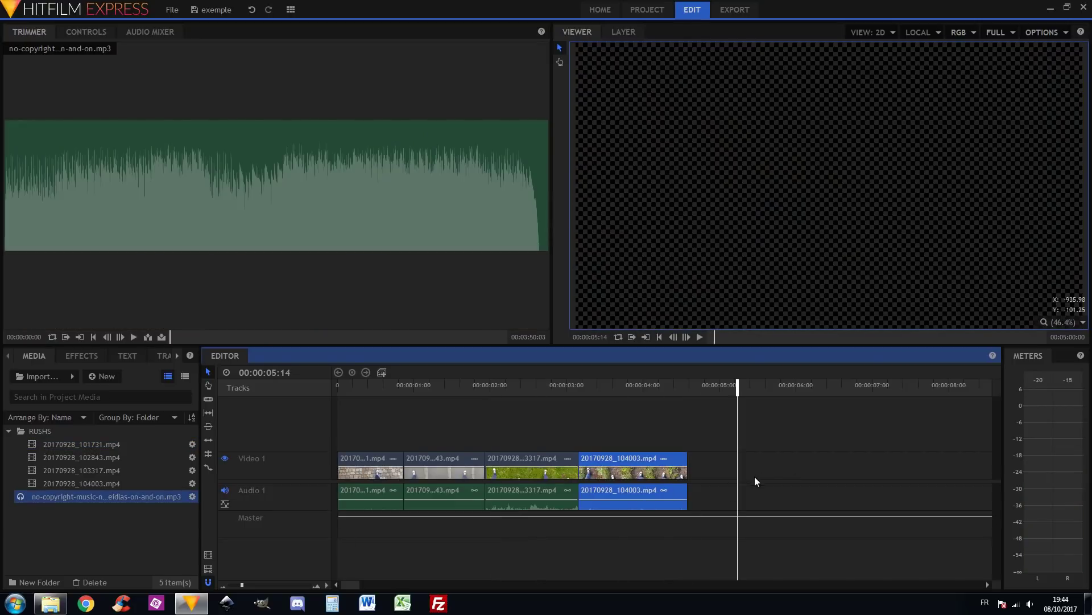
{"action": "left_click", "coordinate": [740, 482]}
{"action": "left_click", "coordinate": [45, 436]}
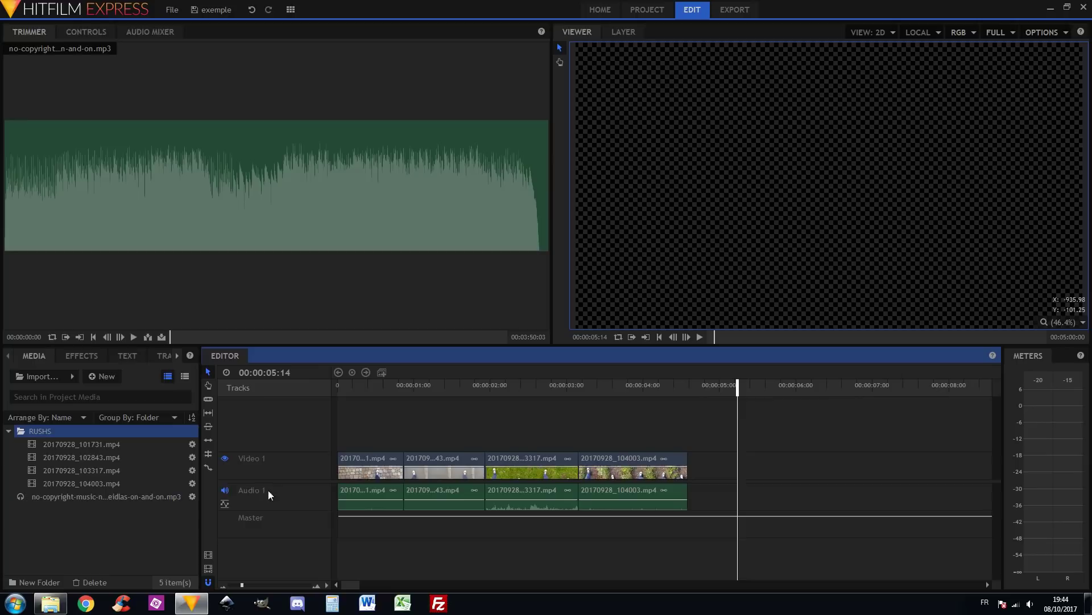
{"action": "right_click", "coordinate": [313, 528]}
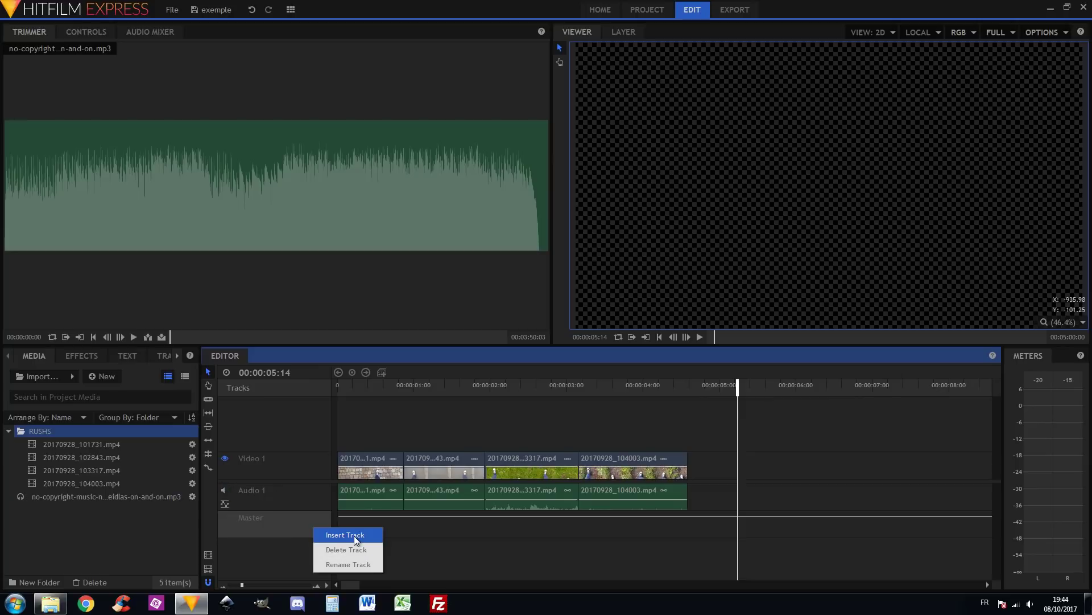
{"action": "left_click", "coordinate": [354, 535]}
Place the music file at the start of the Audio 2 track and play it with the clips.
{"action": "left_click", "coordinate": [98, 520]}
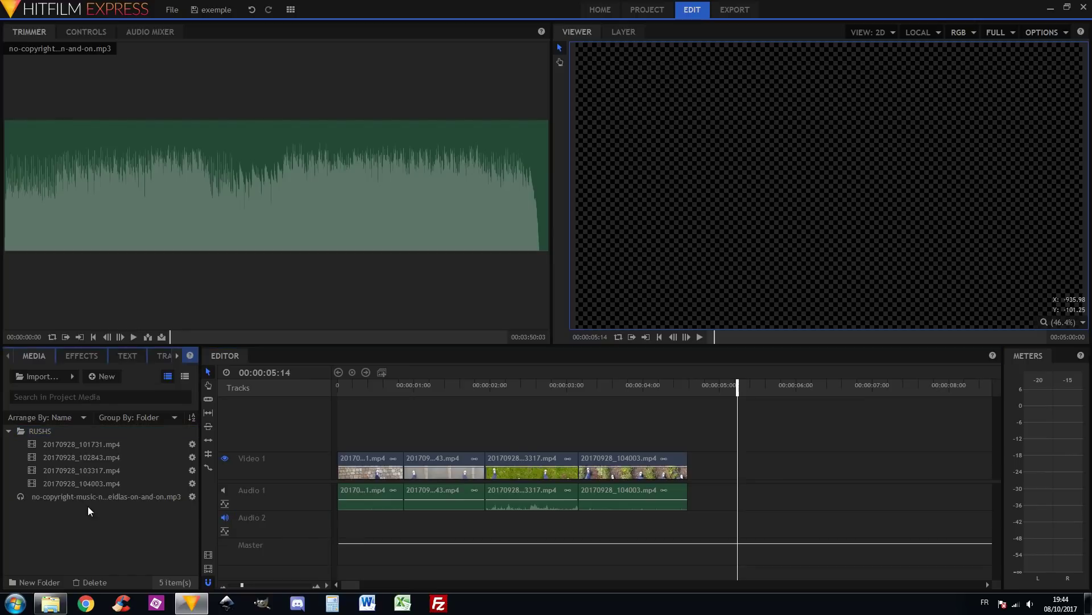
{"action": "left_click_drag", "start_coordinate": [54, 500], "coordinate": [341, 530]}
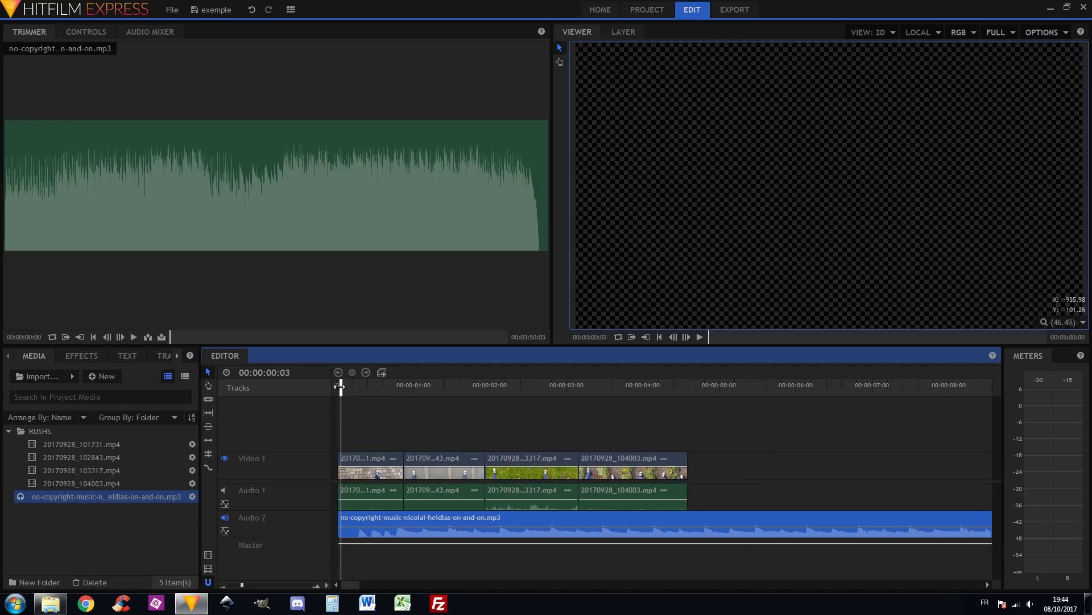
{"action": "key", "text": "space"}
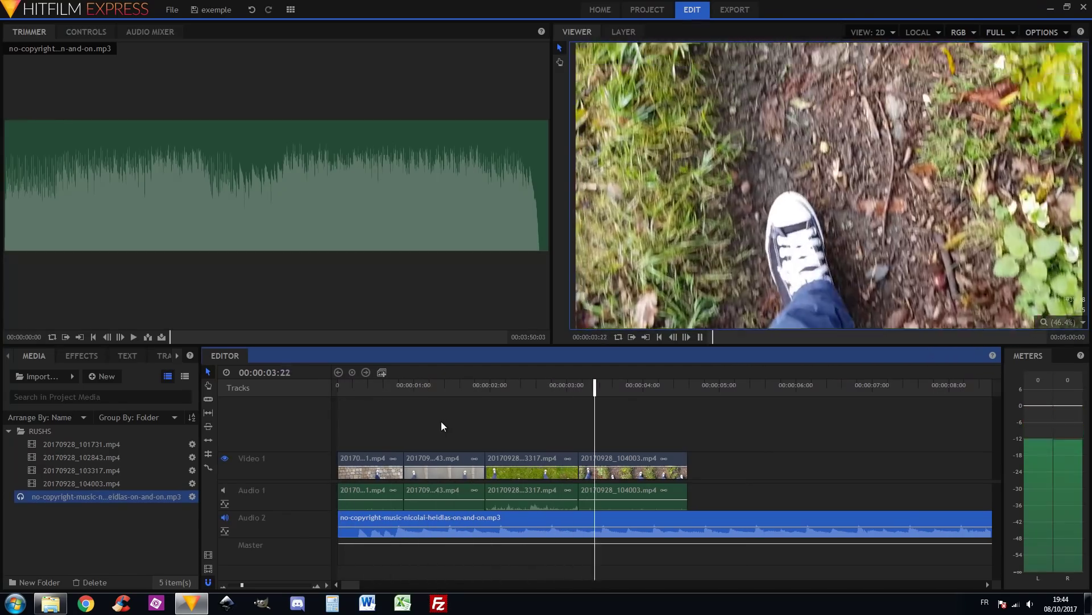
{"action": "key", "text": "space"}
Play the music from the beginning to locate where its beat starts.
{"action": "left_click_drag", "start_coordinate": [377, 385], "coordinate": [320, 388]}
{"action": "key", "text": "space"}
{"action": "key", "text": "space"}
{"action": "left_click_drag", "start_coordinate": [401, 385], "coordinate": [397, 385]}
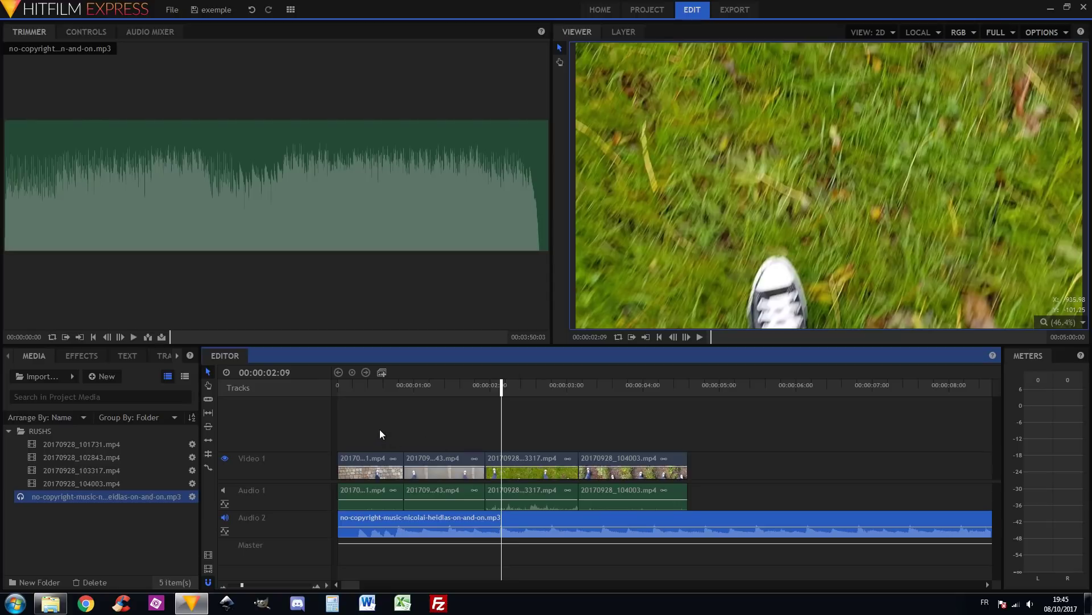
Shift all clips about 0.8 s later to match the music's first beat, and move the last three further along.
{"action": "left_click_drag", "start_coordinate": [366, 418], "coordinate": [674, 488]}
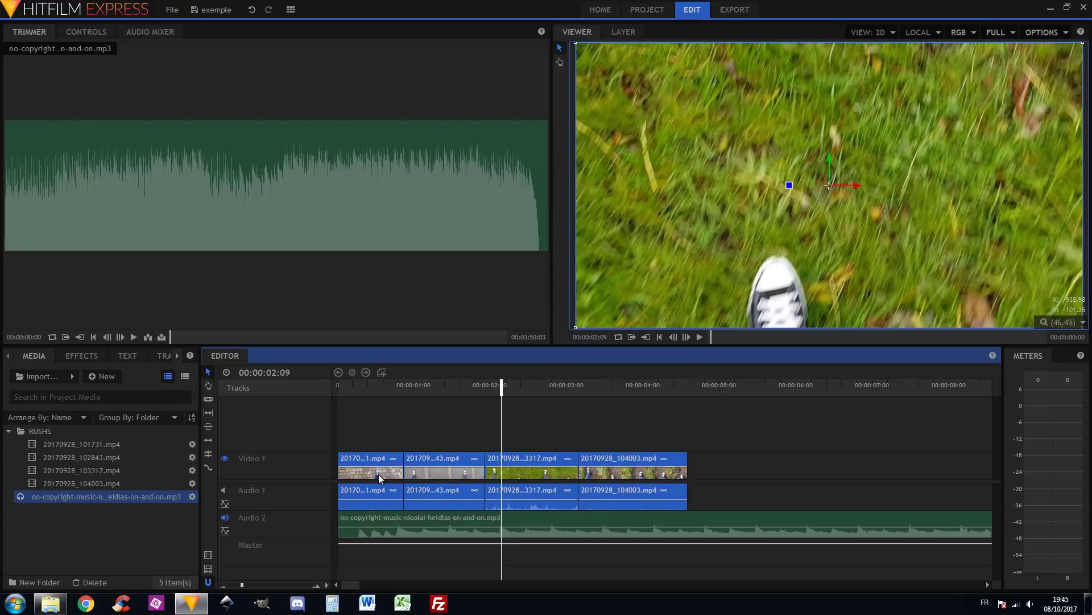
{"action": "left_click_drag", "start_coordinate": [378, 474], "coordinate": [443, 479]}
{"action": "left_click", "coordinate": [383, 385]}
{"action": "left_click_drag", "start_coordinate": [507, 431], "coordinate": [711, 506]}
{"action": "left_click_drag", "start_coordinate": [503, 470], "coordinate": [618, 477]}
Rate-stretch the cobblestone clip to end at about 00:00:02:08 and move 20170928_102843.mp4 directly against it.
{"action": "left_click", "coordinate": [207, 468]}
{"action": "left_click_drag", "start_coordinate": [466, 466], "coordinate": [501, 470]}
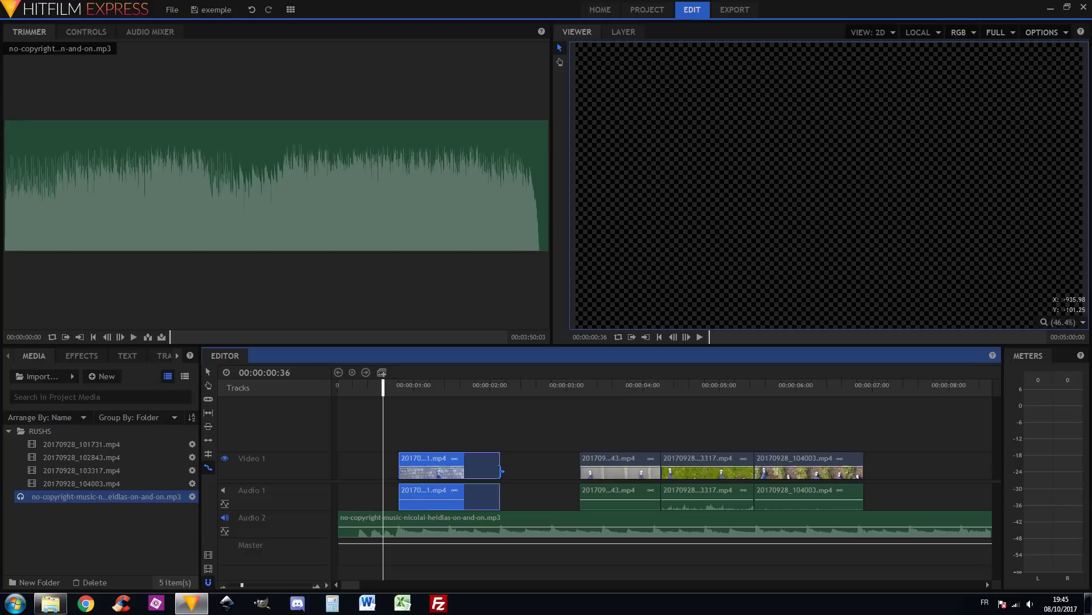
{"action": "left_click_drag", "start_coordinate": [613, 473], "coordinate": [542, 473]}
Find the next beat by playback and rate-stretch 20170928_102843.mp4 so that it ends at 00:00:03:28.
{"action": "key", "text": "space"}
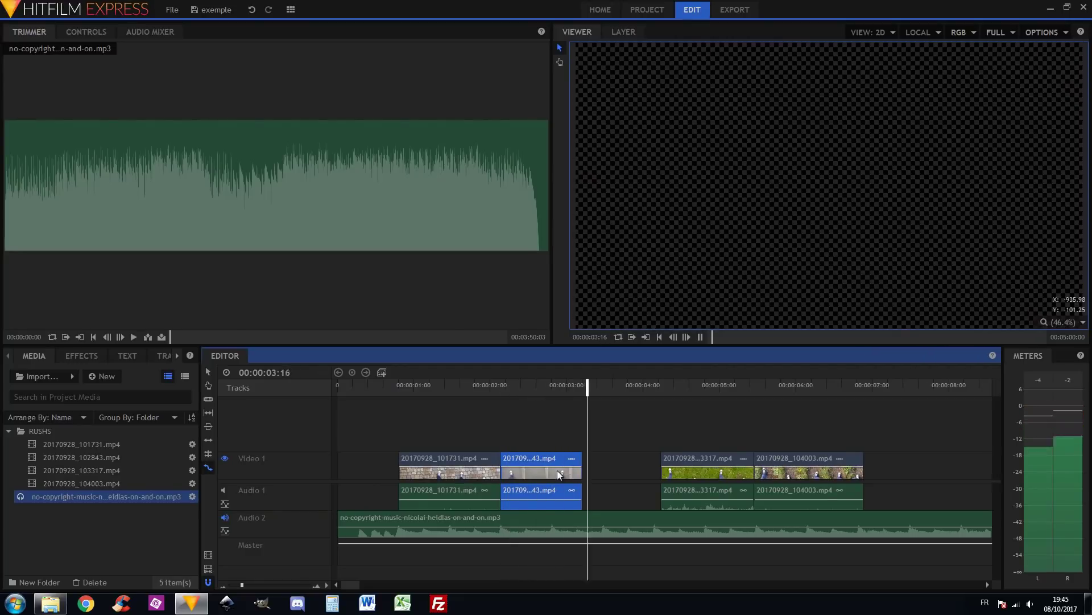
{"action": "key", "text": "space"}
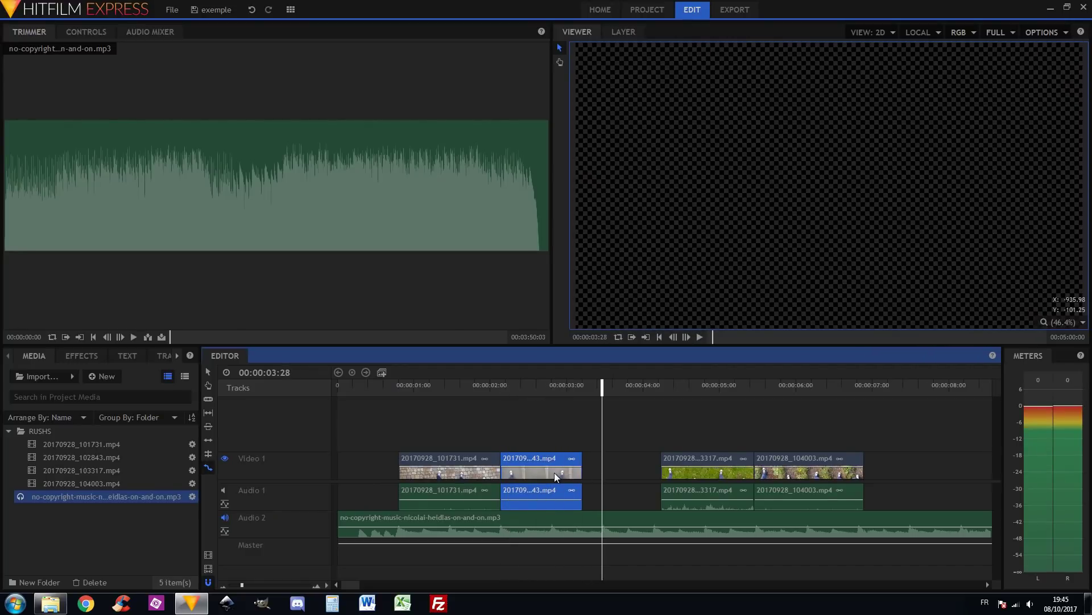
{"action": "left_click_drag", "start_coordinate": [585, 471], "coordinate": [603, 471]}
{"action": "left_click", "coordinate": [626, 480]}
Rate-stretch the grass clip to about 1.3 s and close the gaps between it and its neighbouring clips.
{"action": "left_click_drag", "start_coordinate": [685, 476], "coordinate": [626, 476]}
{"action": "left_click_drag", "start_coordinate": [697, 462], "coordinate": [706, 466]}
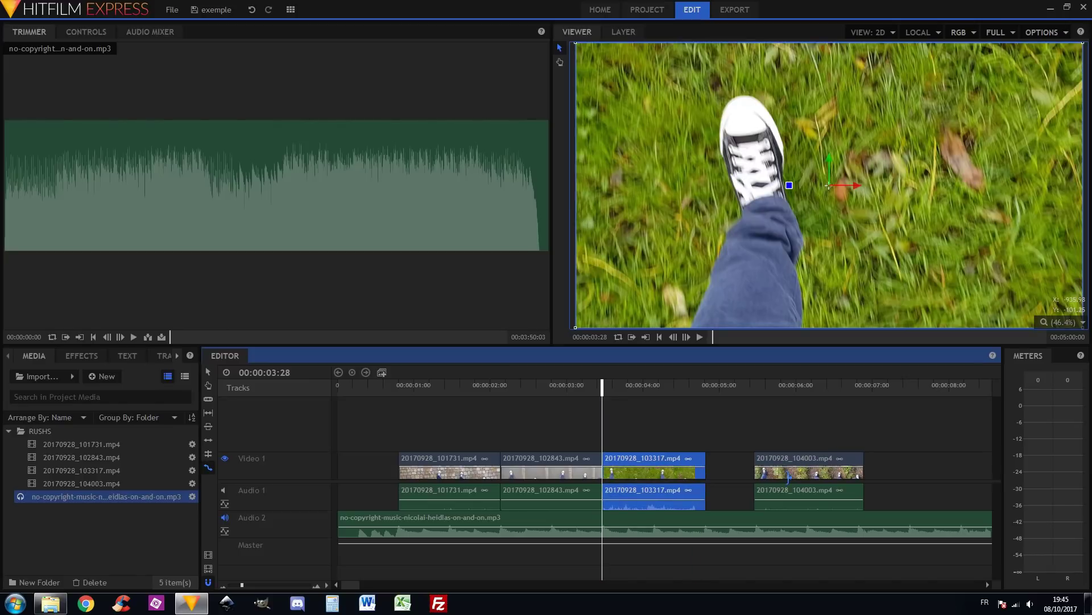
{"action": "left_click_drag", "start_coordinate": [790, 470], "coordinate": [740, 472]}
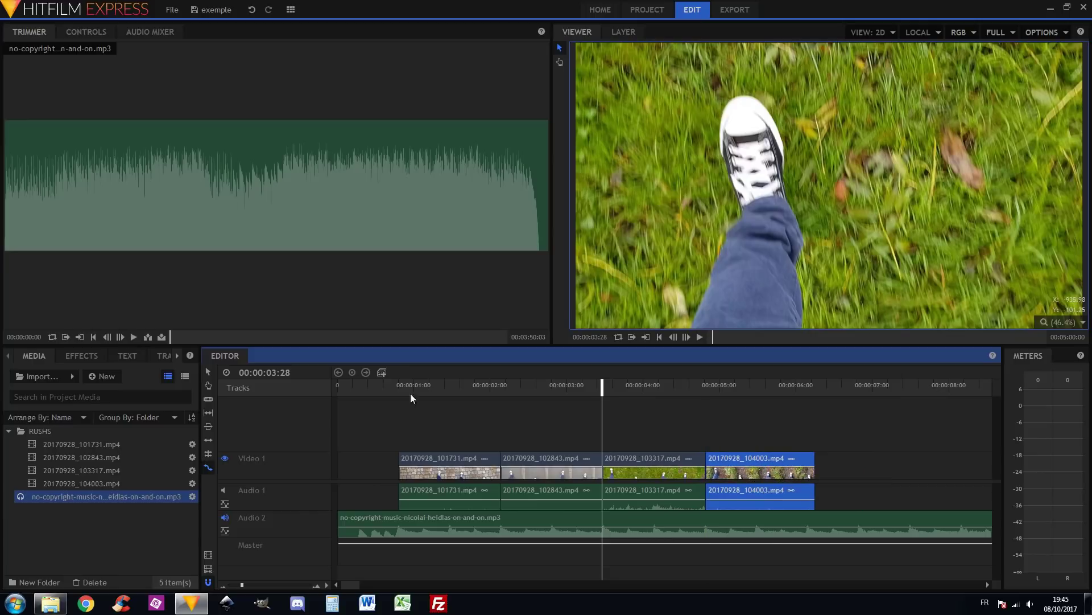
Play the retimed sequence with the music from just before the first clip.
{"action": "left_click", "coordinate": [380, 384]}
{"action": "key", "text": "space"}
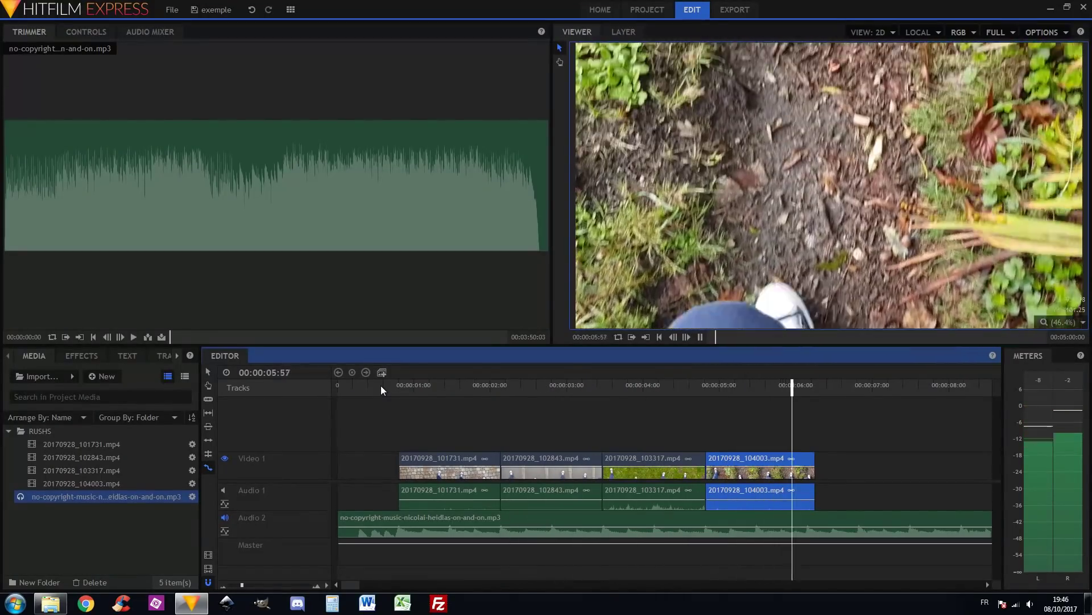
{"action": "key", "text": "space"}
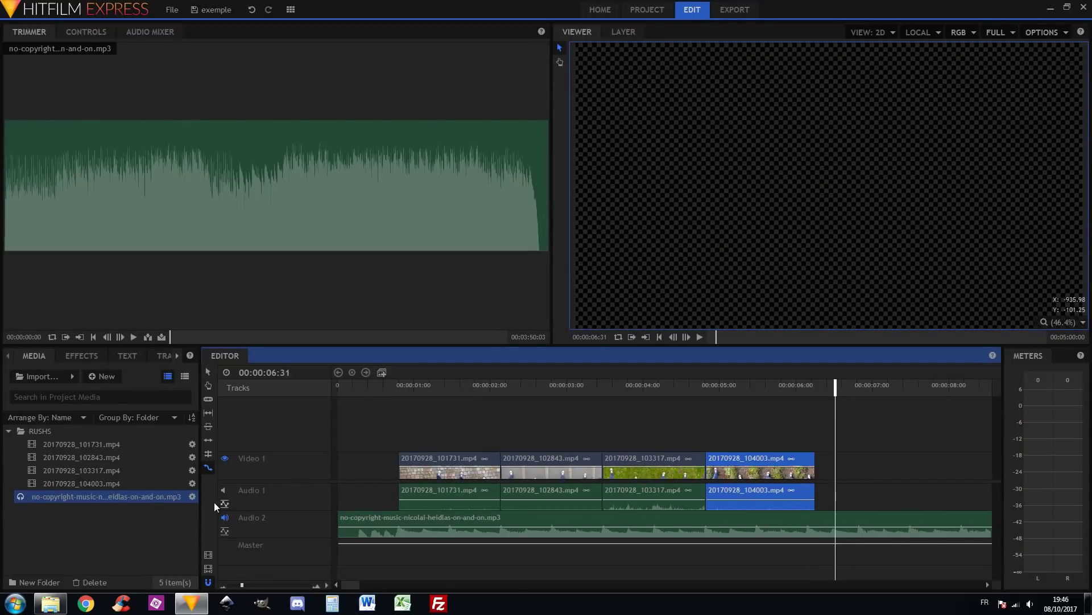
Create a 1080p Full HD @ 60 fps composite shot with a duration of 00:00:30:00 and rename it Texte.
{"action": "left_click", "coordinate": [870, 463]}
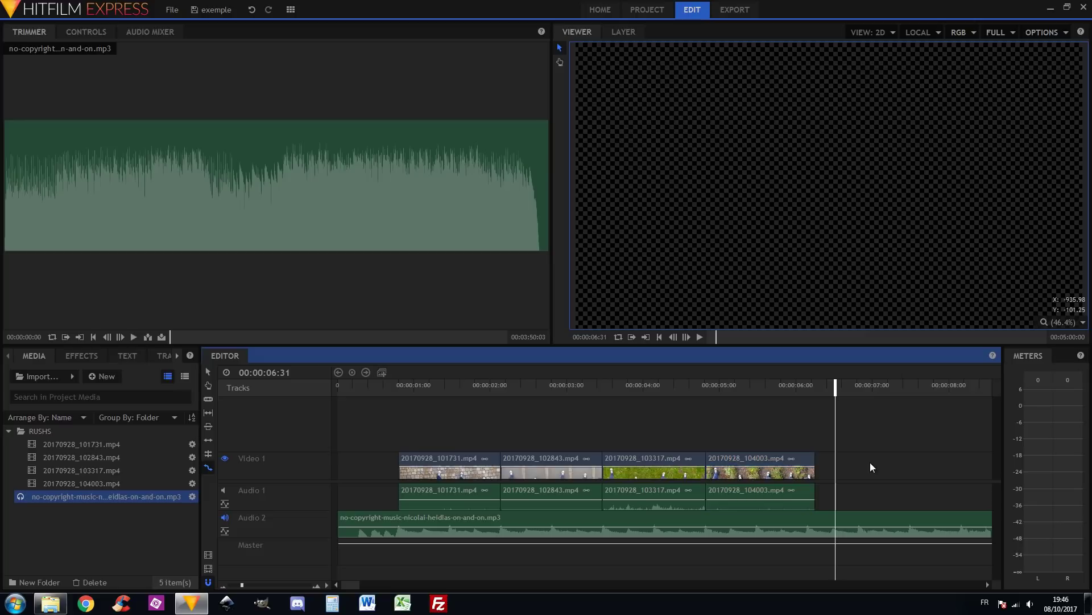
{"action": "right_click", "coordinate": [100, 530]}
{"action": "mouse_move", "coordinate": [132, 535]}
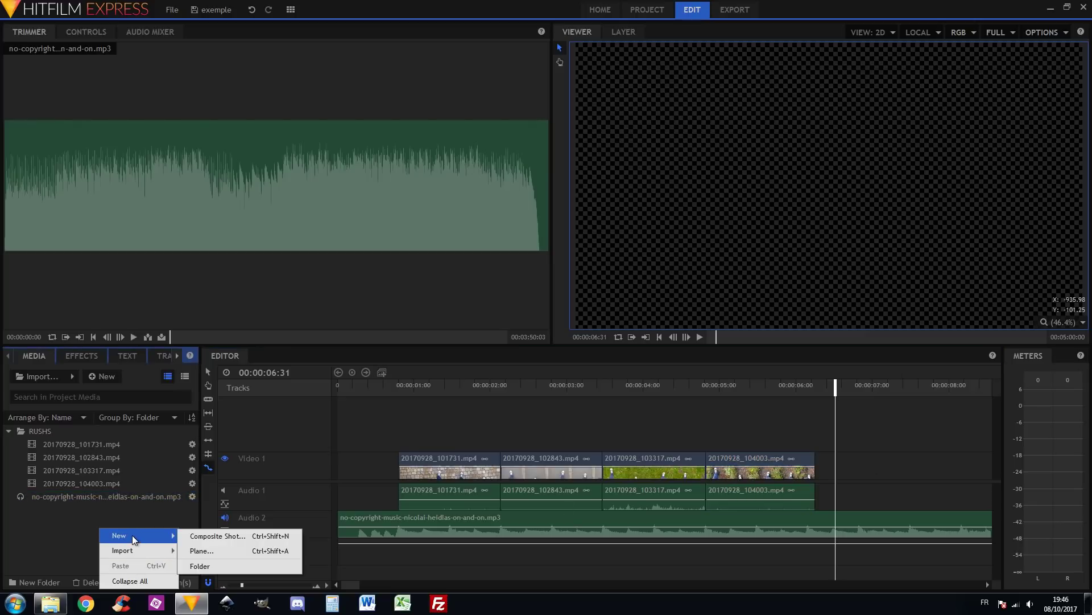
{"action": "left_click", "coordinate": [238, 533]}
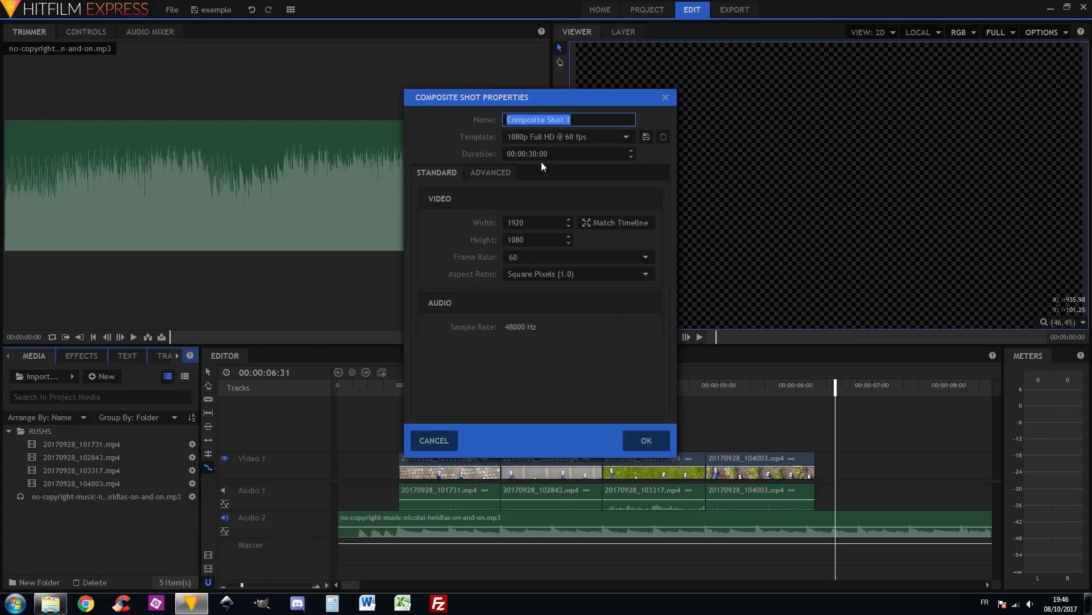
{"action": "left_click", "coordinate": [647, 441]}
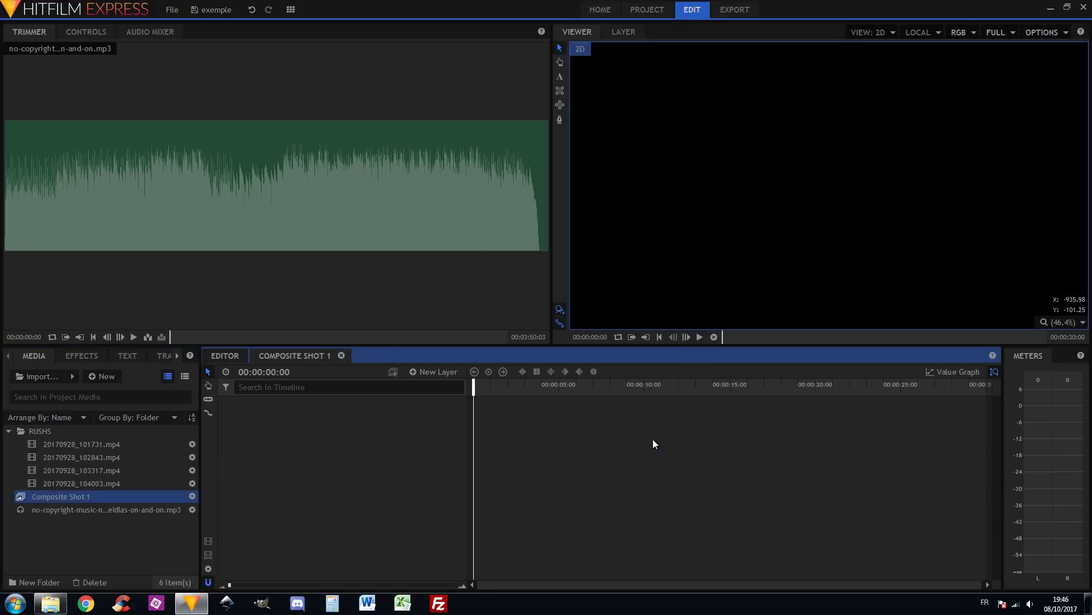
{"action": "left_click", "coordinate": [70, 497]}
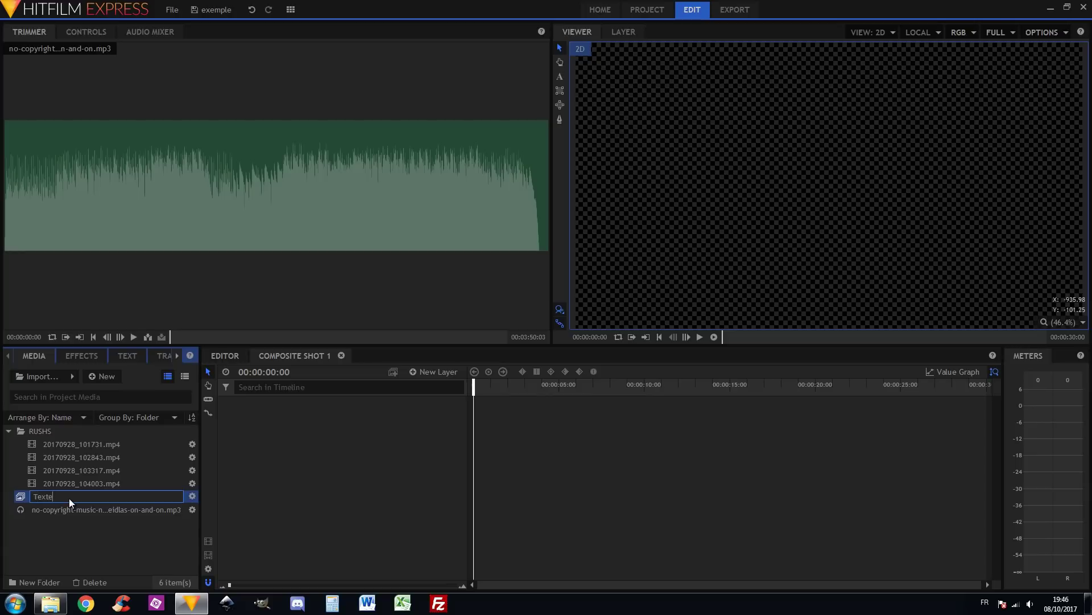
{"action": "key", "text": "Return"}
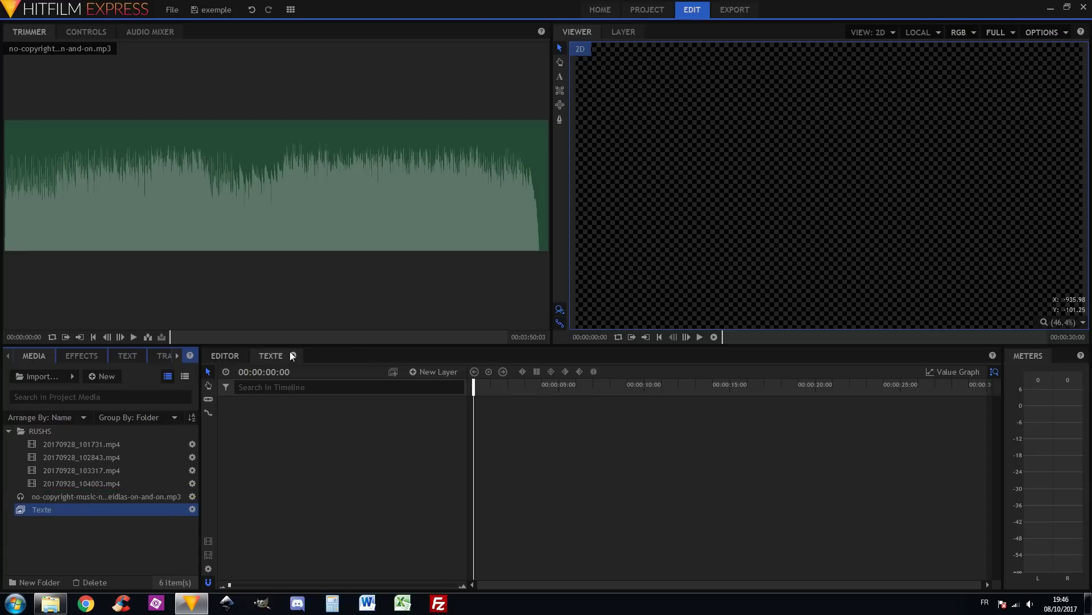
Add a 400 by 400 text layer to the Texte composite shot and enter the title "La Marche".
{"action": "left_click", "coordinate": [223, 356]}
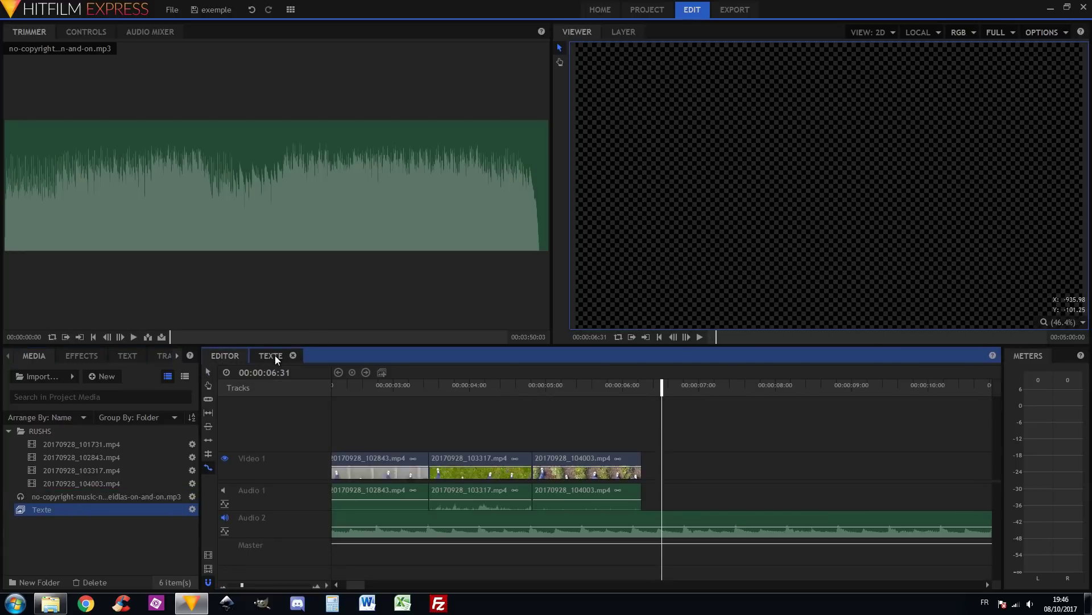
{"action": "left_click", "coordinate": [275, 355]}
{"action": "left_click", "coordinate": [445, 374]}
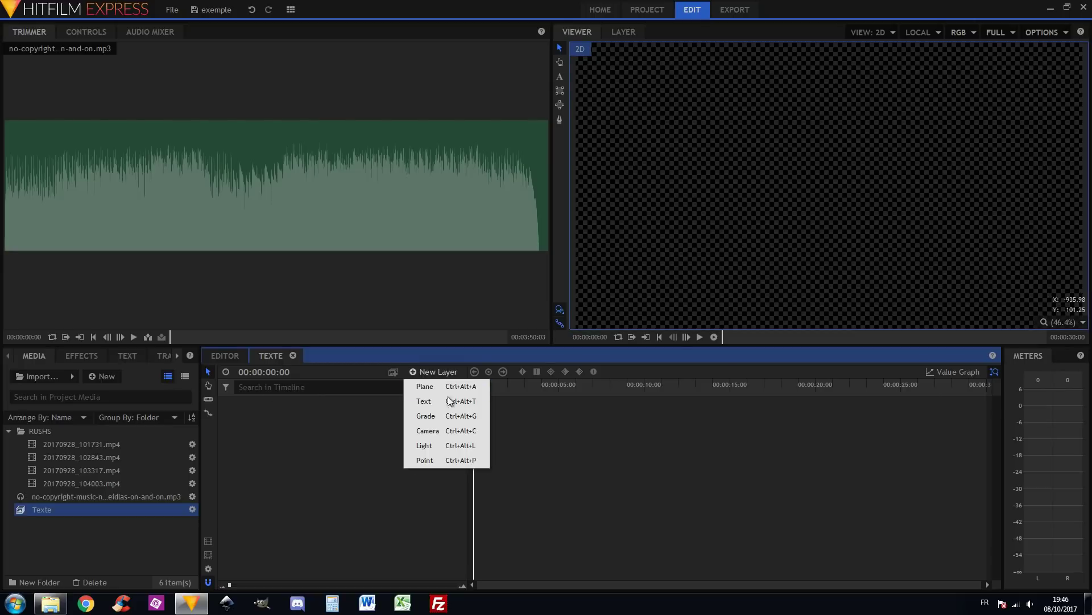
{"action": "left_click", "coordinate": [445, 402]}
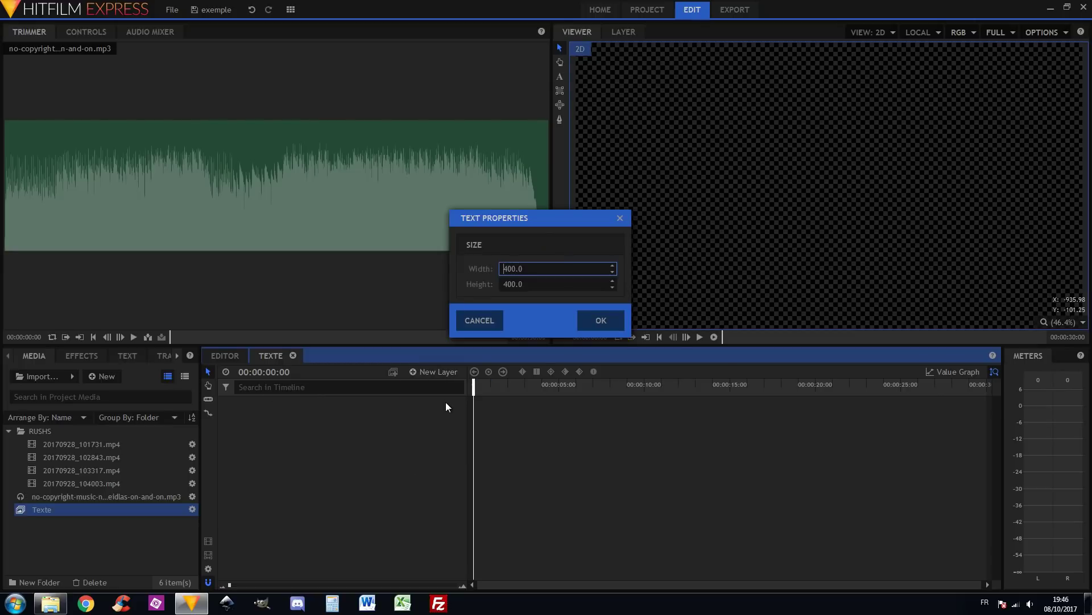
{"action": "left_click", "coordinate": [598, 322]}
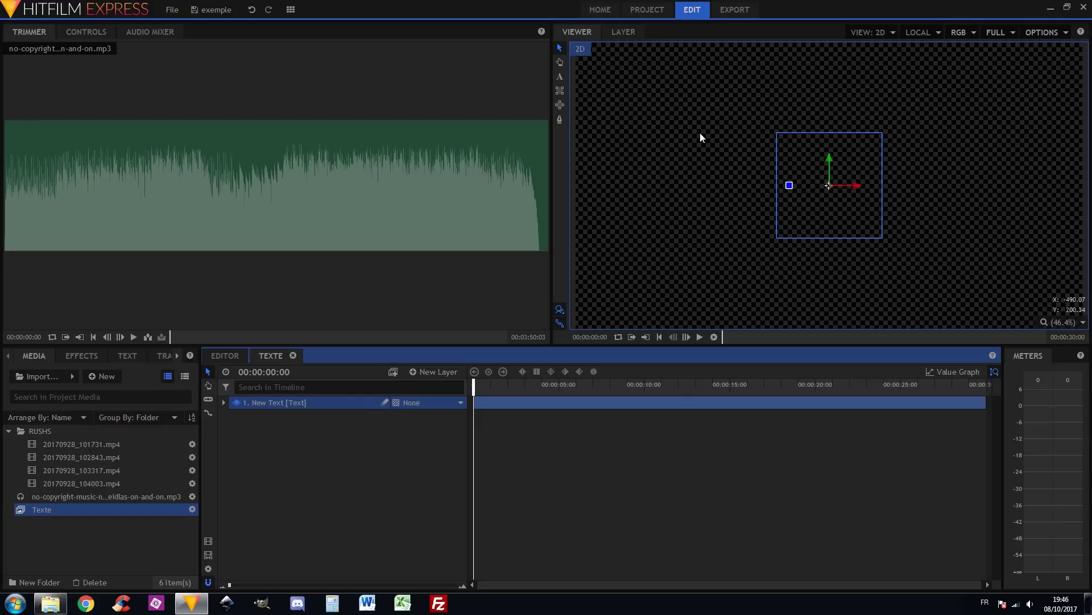
{"action": "left_click", "coordinate": [579, 33]}
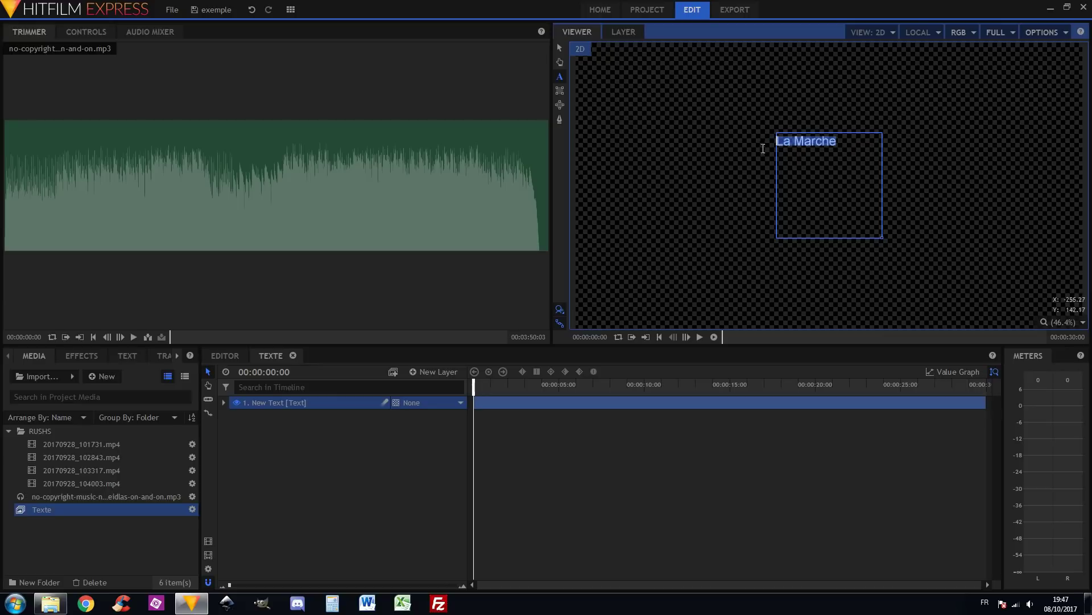
Increase the font size of the "La Marche" title to 166.
{"action": "left_click", "coordinate": [127, 355]}
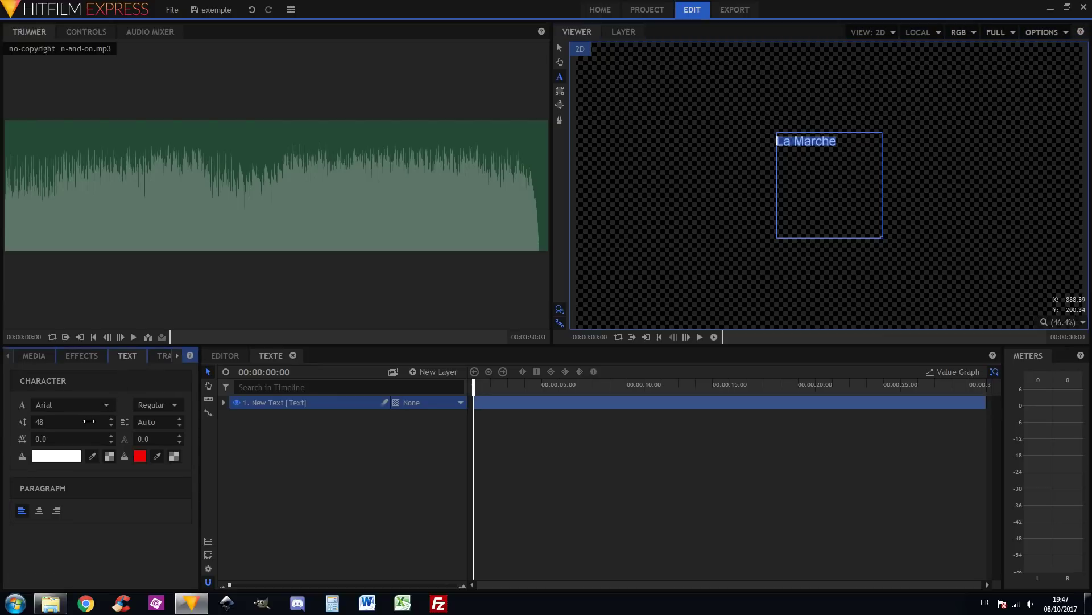
{"action": "left_click_drag", "start_coordinate": [71, 421], "coordinate": [114, 422]}
{"action": "key", "text": "Up"}
{"action": "key", "text": "Up"}
{"action": "key", "text": "Up"}
{"action": "key", "text": "Up"}
{"action": "key", "text": "Up"}
{"action": "key", "text": "Up"}
{"action": "key", "text": "Up"}
{"action": "key", "text": "Up"}
{"action": "key", "text": "Up"}
{"action": "key", "text": "Up"}
{"action": "key", "text": "Up"}
{"action": "key", "text": "Up"}
{"action": "key", "text": "Up"}
{"action": "key", "text": "Up"}
{"action": "key", "text": "Up"}
{"action": "key", "text": "Up"}
{"action": "key", "text": "Up"}
{"action": "key", "text": "Up"}
{"action": "key", "text": "Up"}
{"action": "key", "text": "Up"}
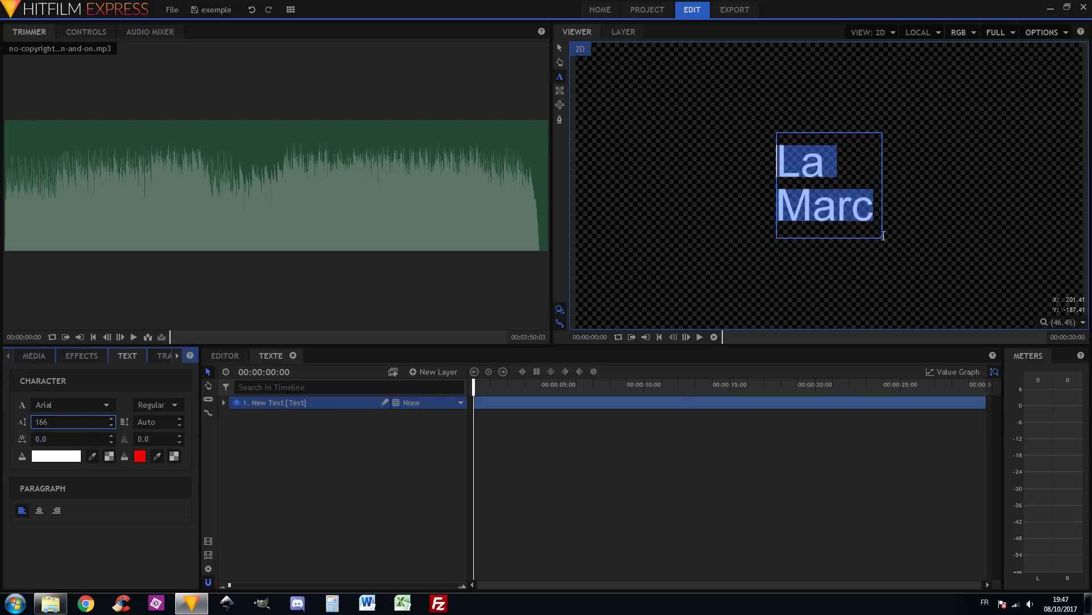
Widen the text box so "La Marche" fits on one line, centre-align the text and move the box to the middle of the frame.
{"action": "left_click_drag", "start_coordinate": [883, 237], "coordinate": [1032, 238]}
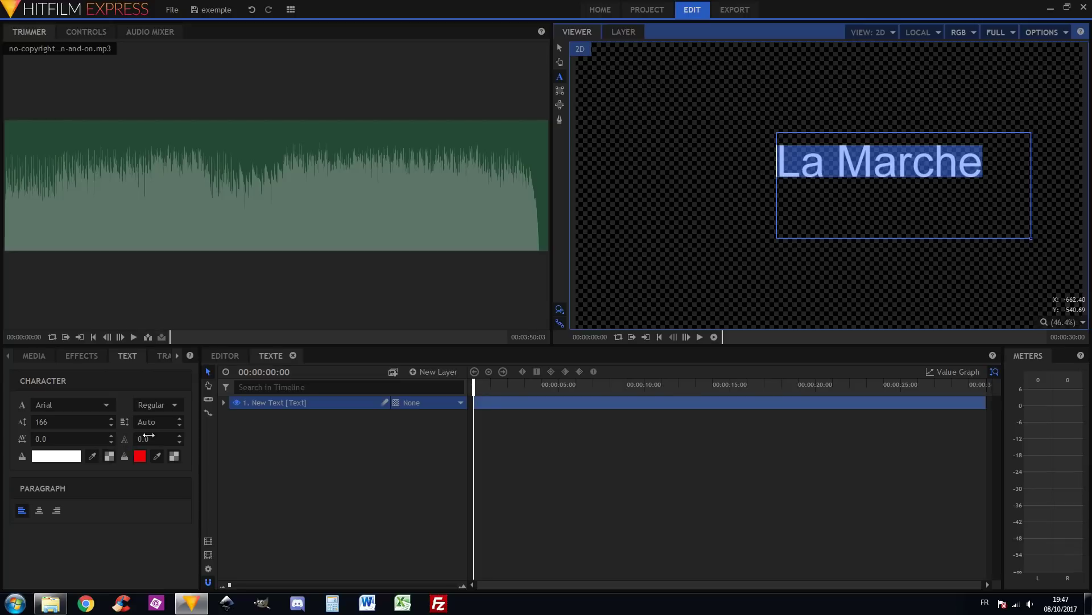
{"action": "left_click", "coordinate": [38, 510]}
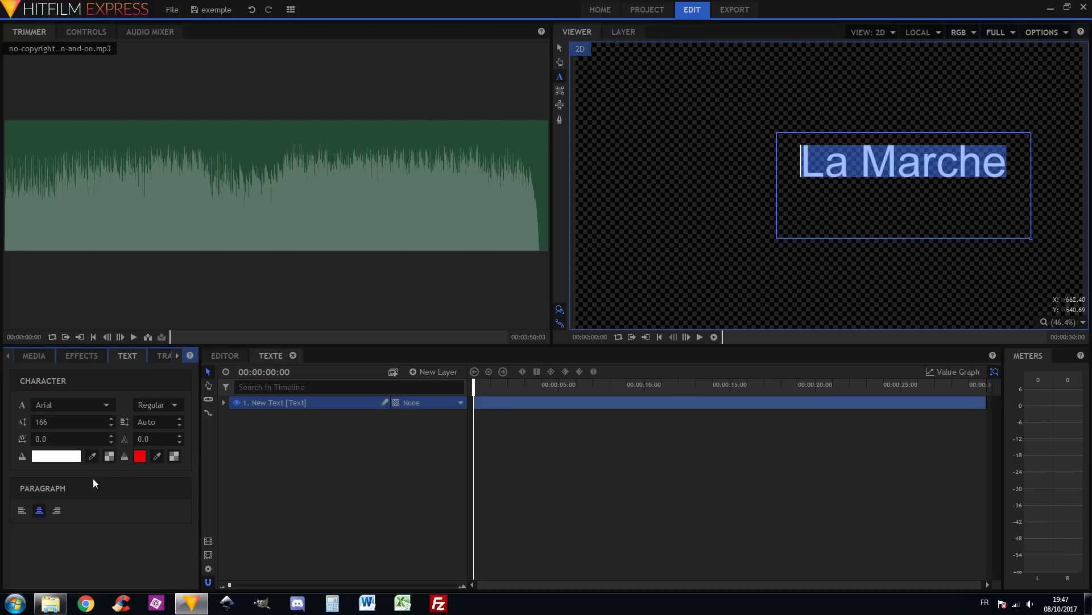
{"action": "left_click", "coordinate": [560, 49]}
{"action": "left_click_drag", "start_coordinate": [845, 189], "coordinate": [764, 180]}
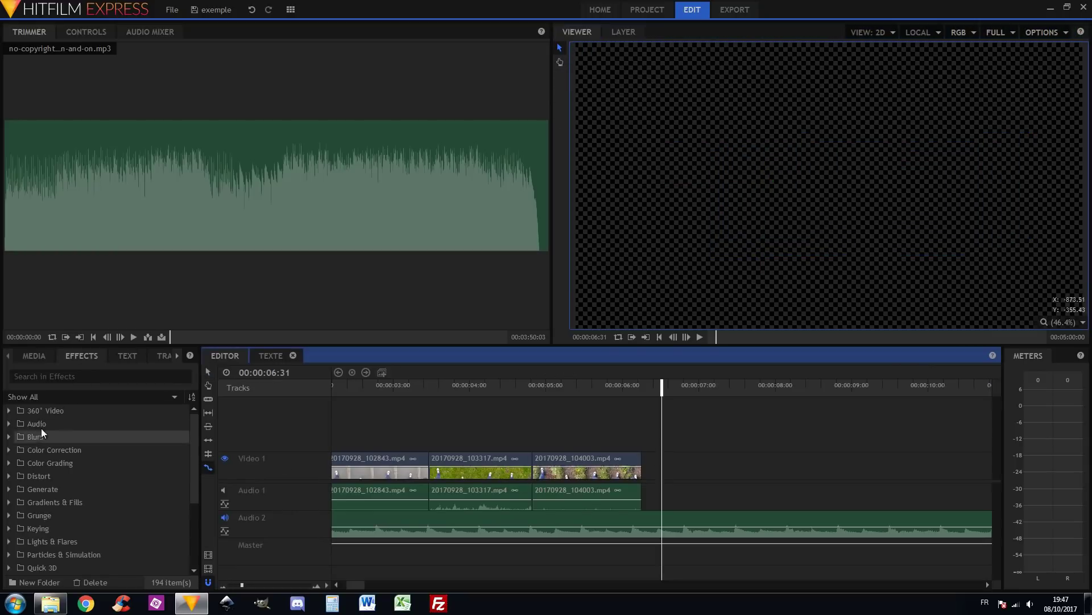
Place the Texte composite shot directly after 20170928_104003.mp4 in the main timeline and play across the cut from 00:00:06:02.
{"action": "left_click", "coordinate": [34, 356]}
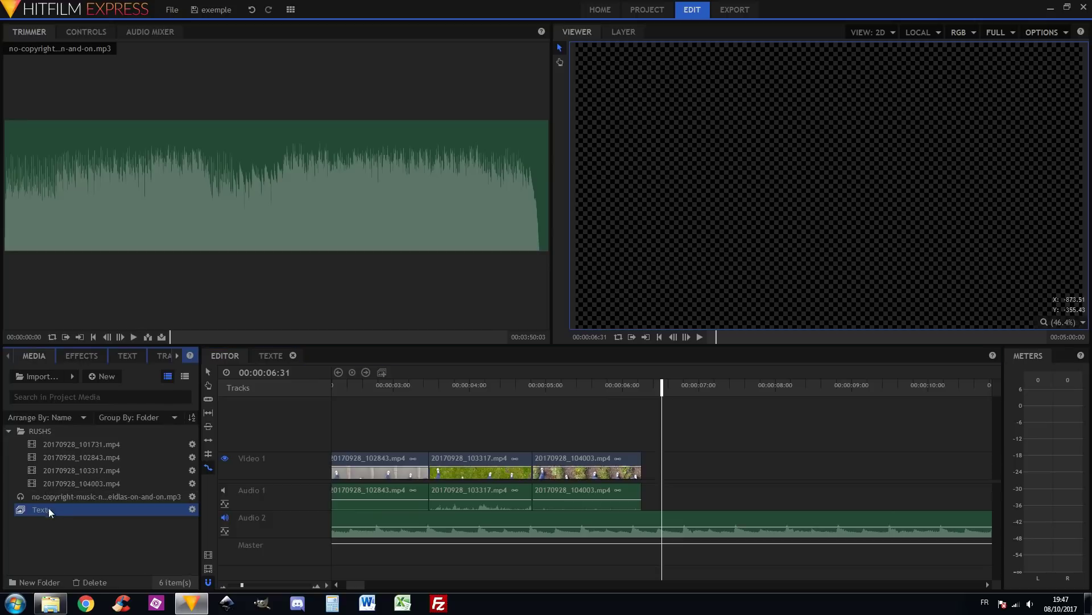
{"action": "left_click_drag", "start_coordinate": [42, 509], "coordinate": [654, 483]}
{"action": "left_click_drag", "start_coordinate": [668, 384], "coordinate": [624, 391]}
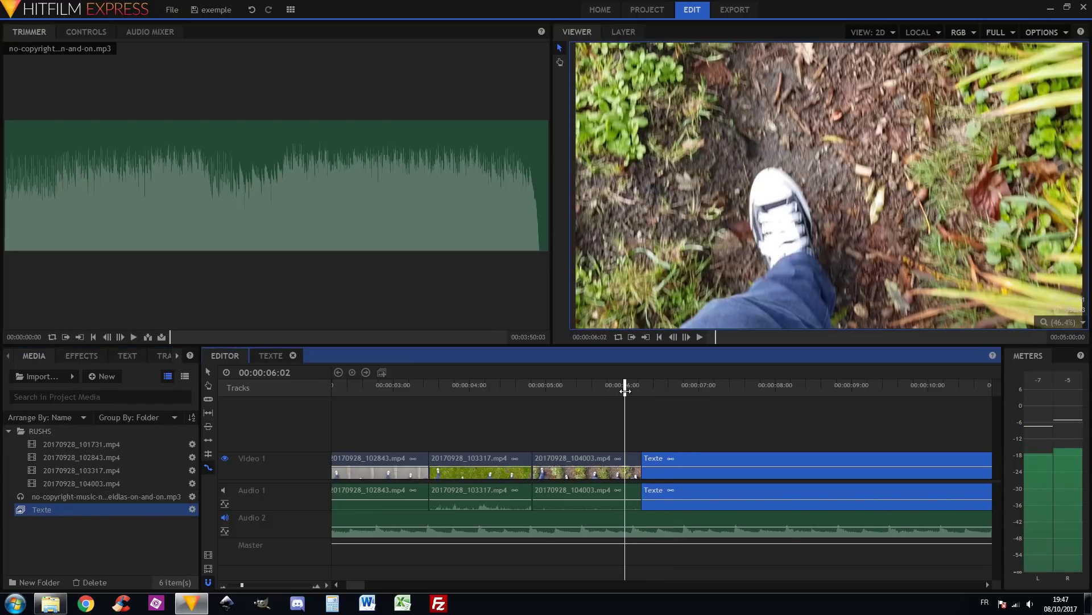
{"action": "key", "text": "space"}
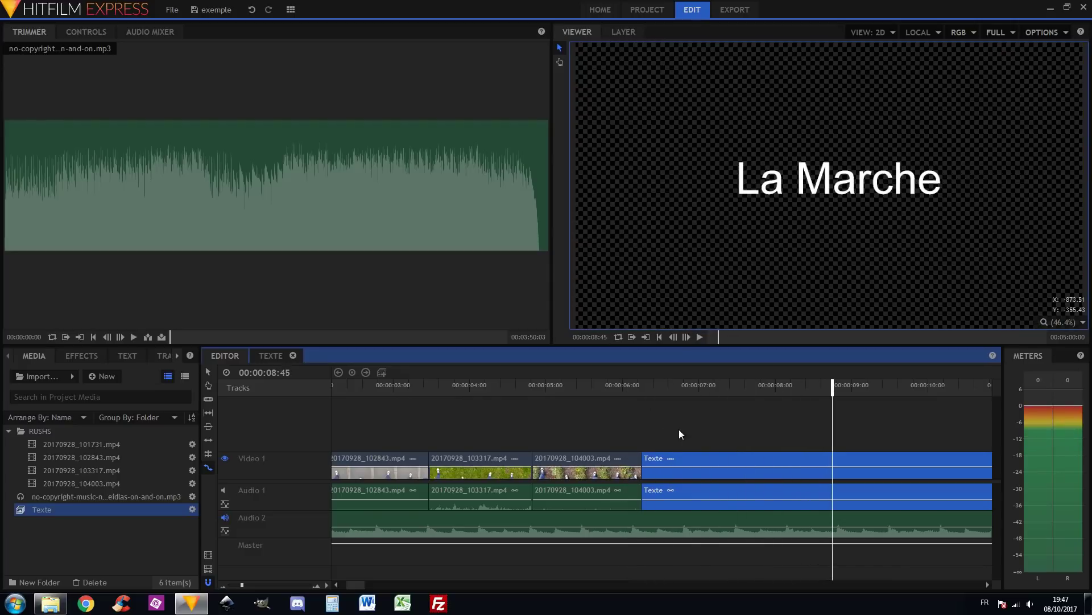
Slice the Texte clip at 00:00:08:45 and delete the part after the cut.
{"action": "left_click", "coordinate": [209, 399]}
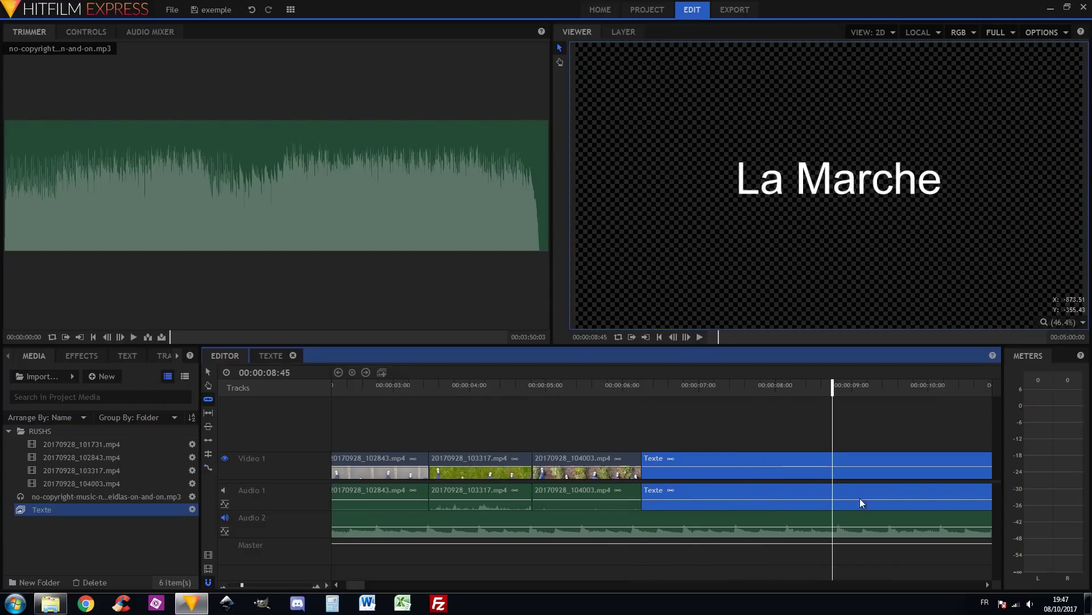
{"action": "left_click", "coordinate": [833, 483]}
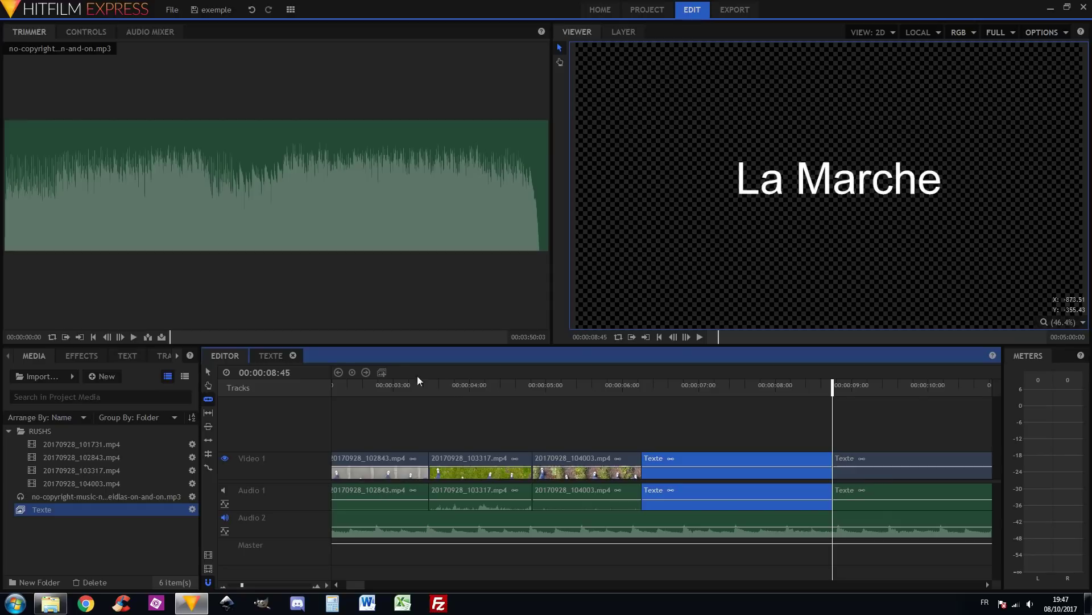
{"action": "left_click", "coordinate": [898, 490]}
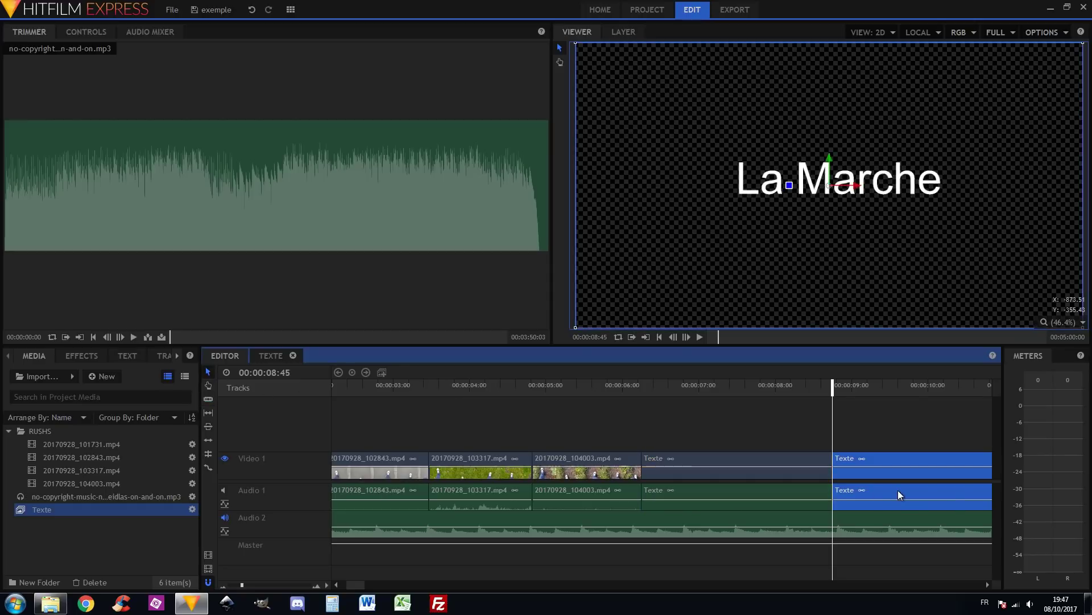
{"action": "key", "text": "Delete"}
Slice the music track at 00:00:08:45, at the end of the Texte clip, and delete the remainder.
{"action": "left_click", "coordinate": [208, 399]}
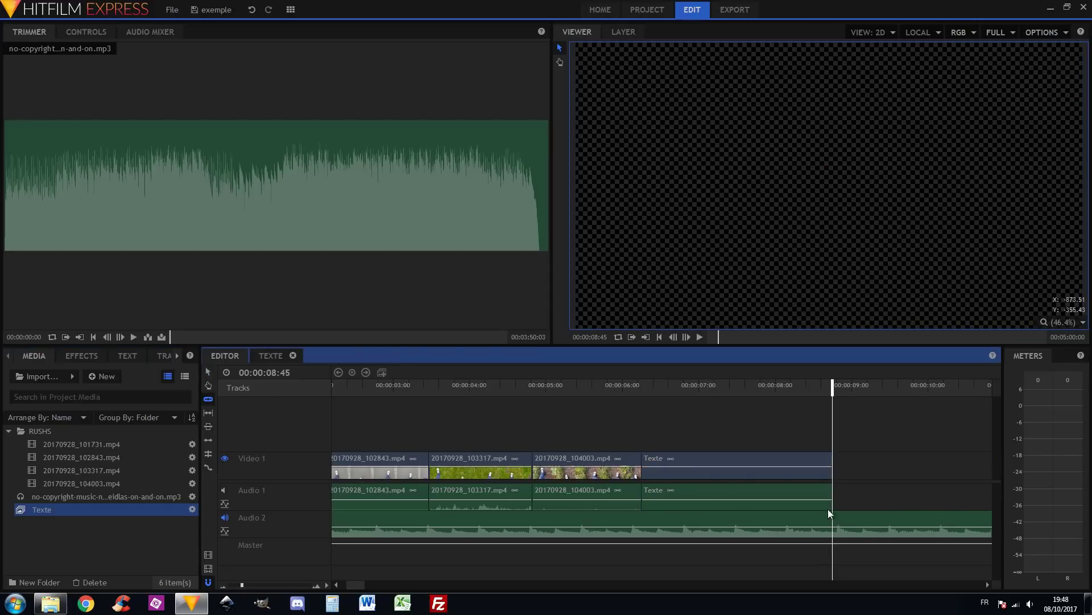
{"action": "left_click", "coordinate": [835, 517]}
{"action": "left_click", "coordinate": [883, 518]}
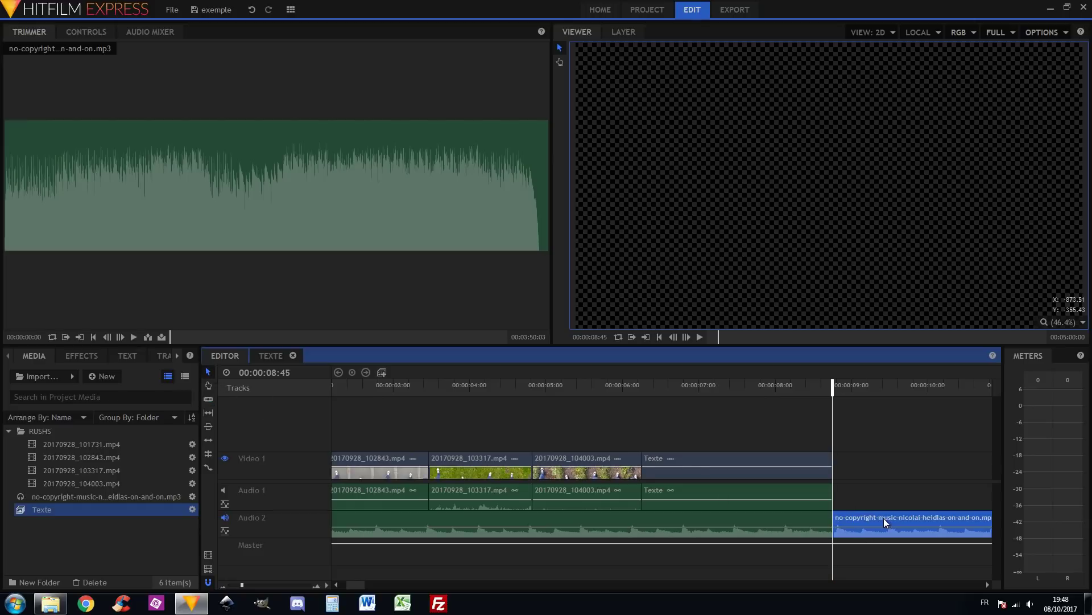
{"action": "key", "text": "Delete"}
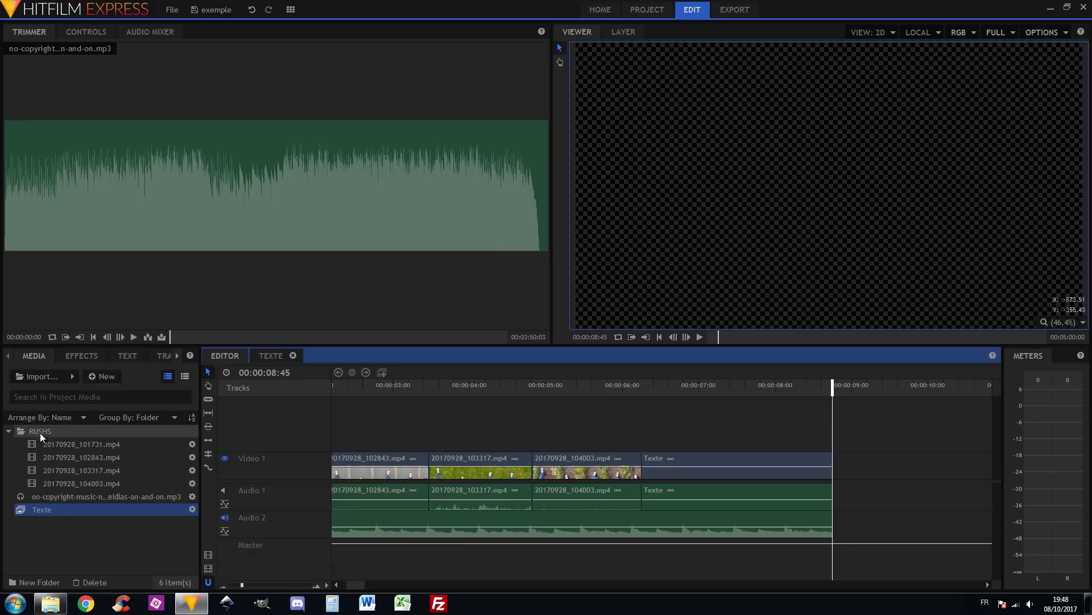
Apply a Fade to Color video transition at the cut between 20170928_104003.mp4 and the Texte clip.
{"action": "left_click", "coordinate": [86, 355]}
{"action": "scroll", "coordinate": [67, 453], "scroll_direction": "down", "scroll_amount": 3}
{"action": "scroll", "coordinate": [73, 463], "scroll_direction": "down", "scroll_amount": 3}
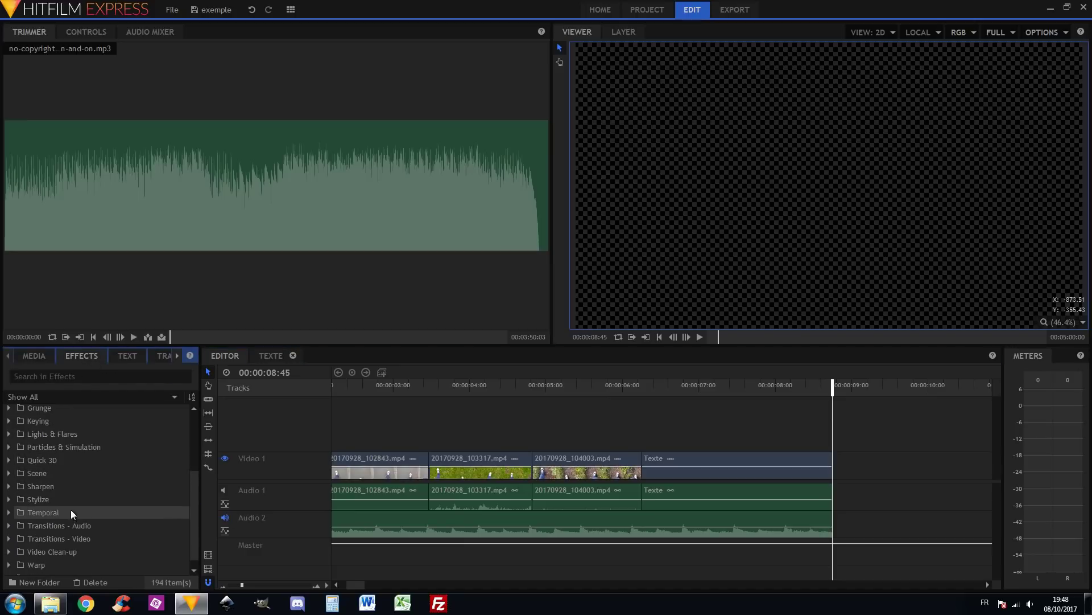
{"action": "double_click", "coordinate": [50, 540]}
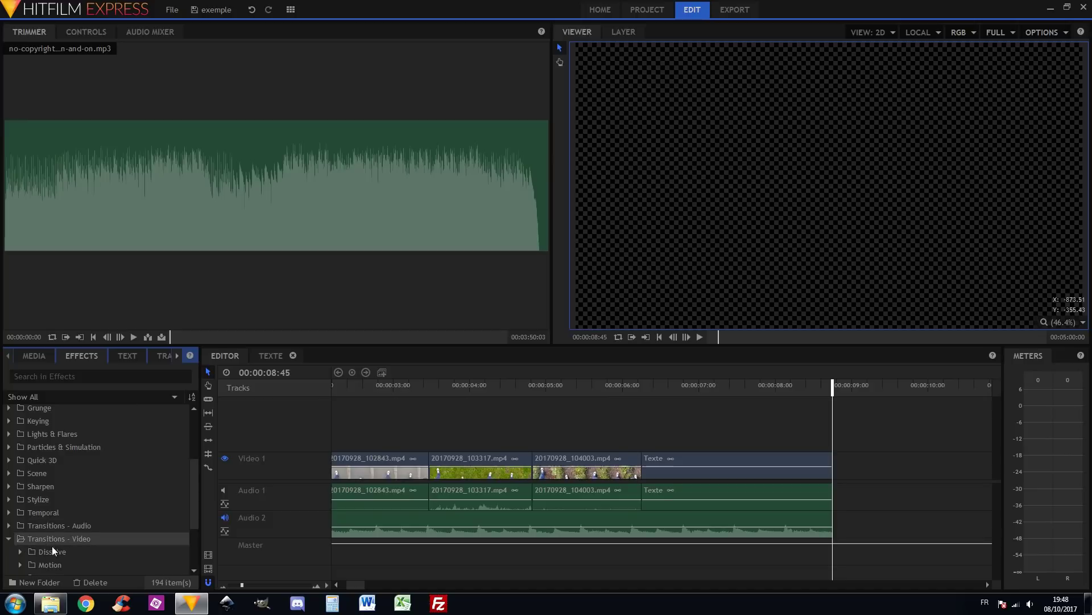
{"action": "scroll", "coordinate": [50, 550], "scroll_direction": "down", "scroll_amount": 3}
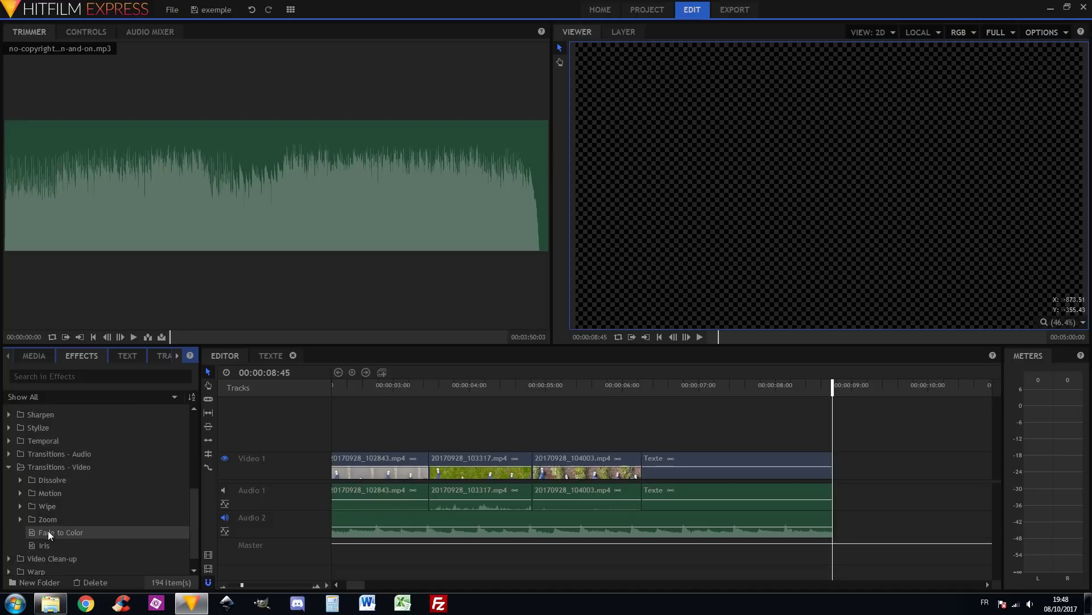
{"action": "mouse_move", "coordinate": [47, 532]}
{"action": "left_mouse_down"}
{"action": "mouse_move", "coordinate": [655, 473]}
{"action": "mouse_move", "coordinate": [646, 463]}
{"action": "left_mouse_up"}
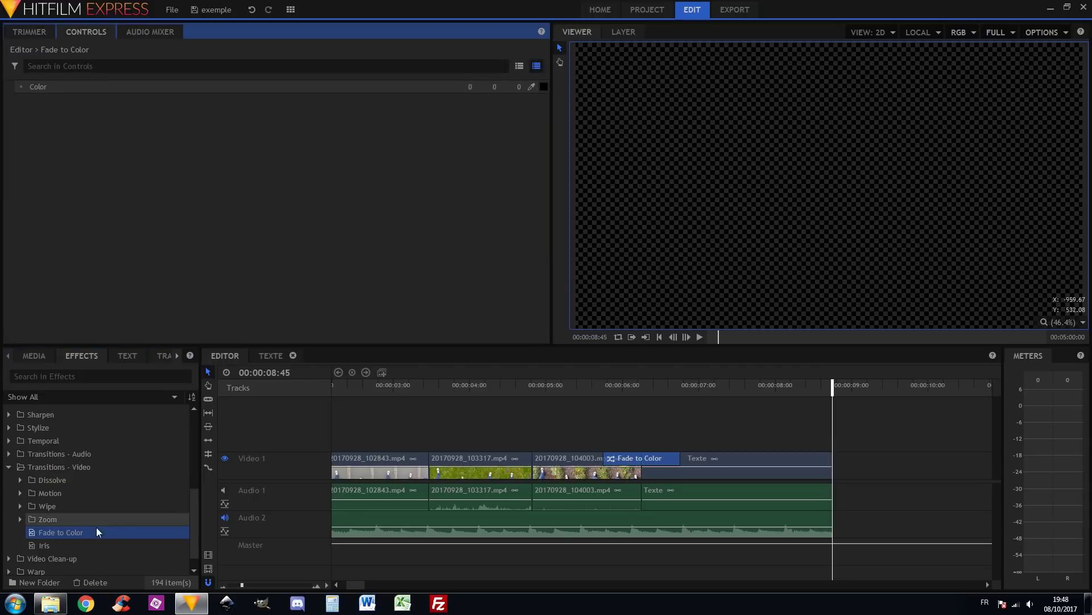
Add a Fade to Color transition at the end of the Texte clip and shorten both Fade to Color transitions to about half a second.
{"action": "left_click_drag", "start_coordinate": [60, 530], "coordinate": [822, 460]}
{"action": "left_click_drag", "start_coordinate": [754, 460], "coordinate": [786, 460]}
{"action": "mouse_move", "coordinate": [681, 458]}
{"action": "left_mouse_down"}
{"action": "mouse_move", "coordinate": [613, 459]}
{"action": "mouse_move", "coordinate": [660, 458]}
{"action": "left_mouse_up"}
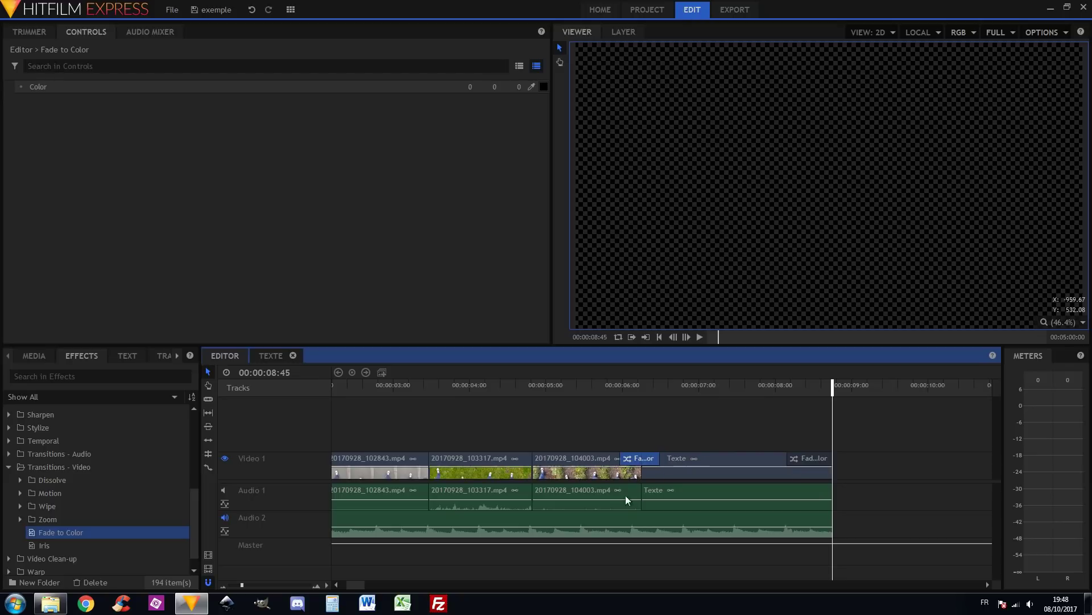
Apply the audio Fade transition to the end of the music on Audio 2.
{"action": "left_click", "coordinate": [9, 467]}
{"action": "left_click", "coordinate": [10, 515]}
{"action": "left_click_drag", "start_coordinate": [46, 529], "coordinate": [822, 519]}
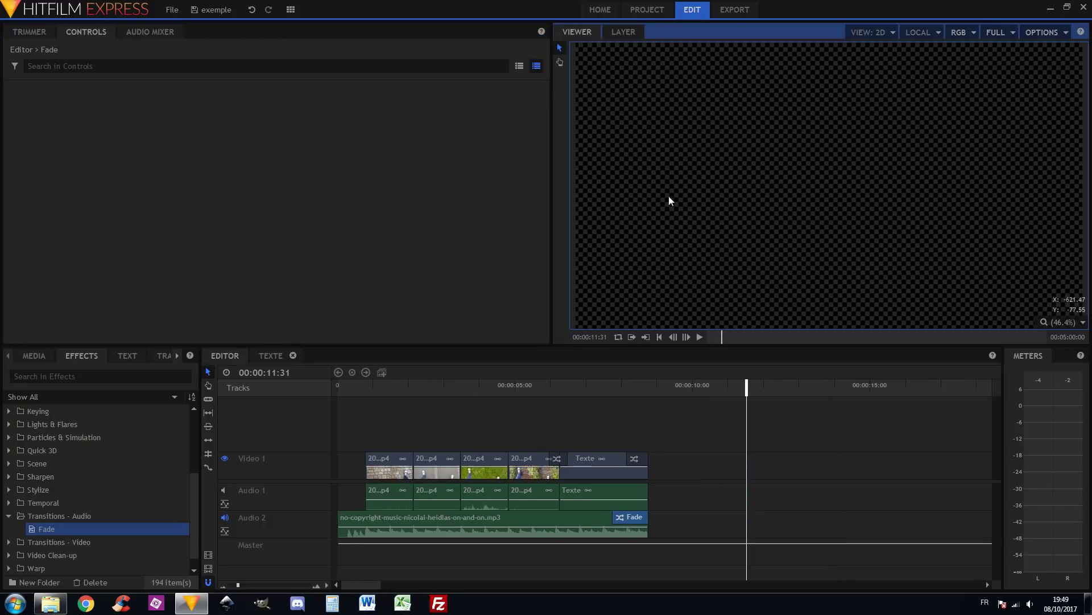
Add the contents of the main editor timeline to the export queue.
{"action": "left_click", "coordinate": [732, 14]}
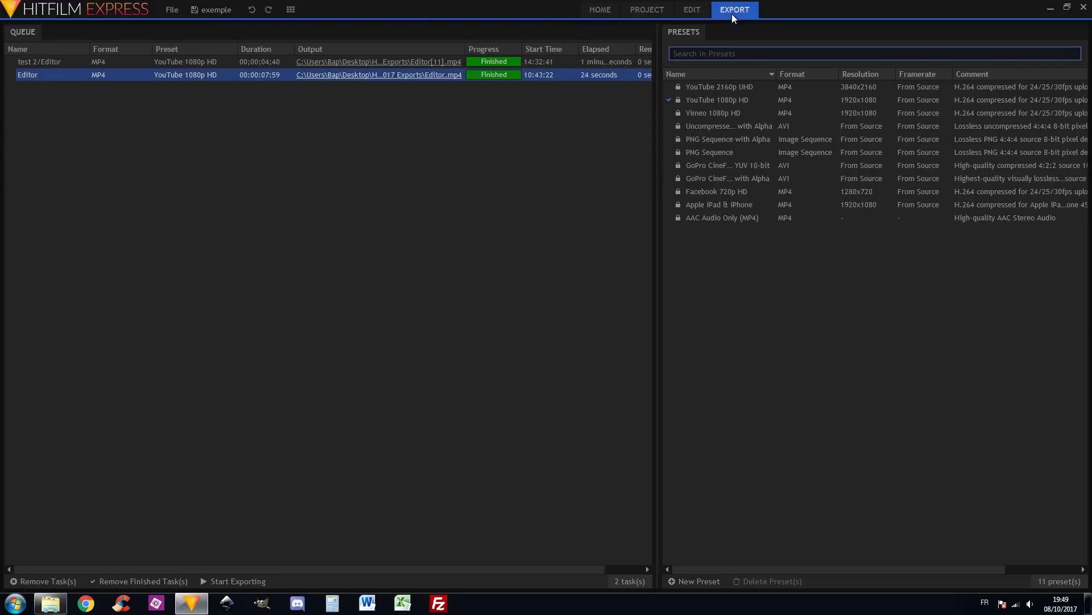
{"action": "left_click", "coordinate": [690, 11]}
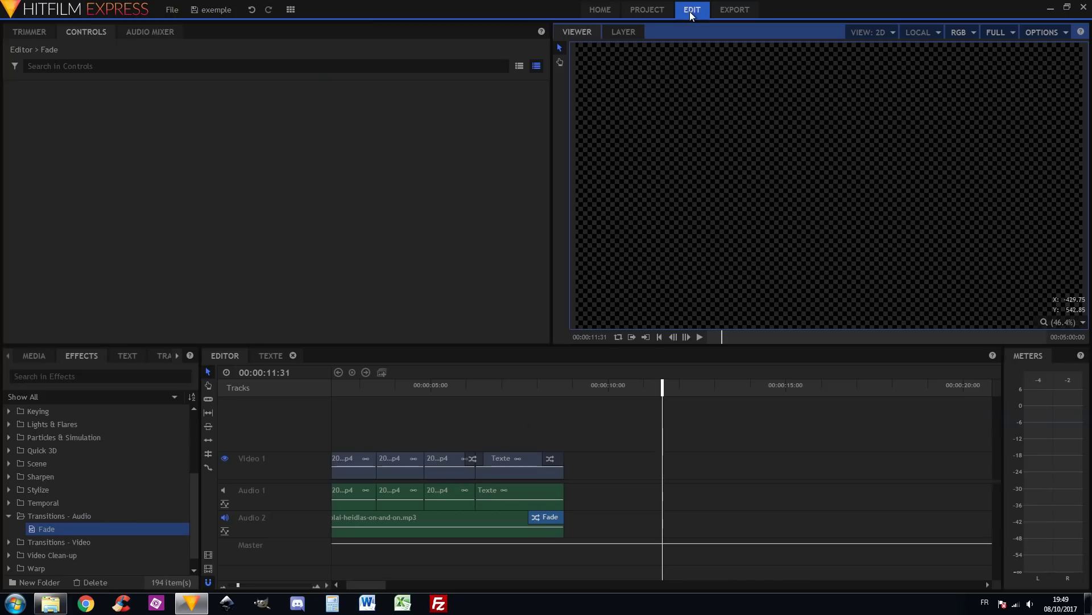
{"action": "left_click", "coordinate": [208, 556]}
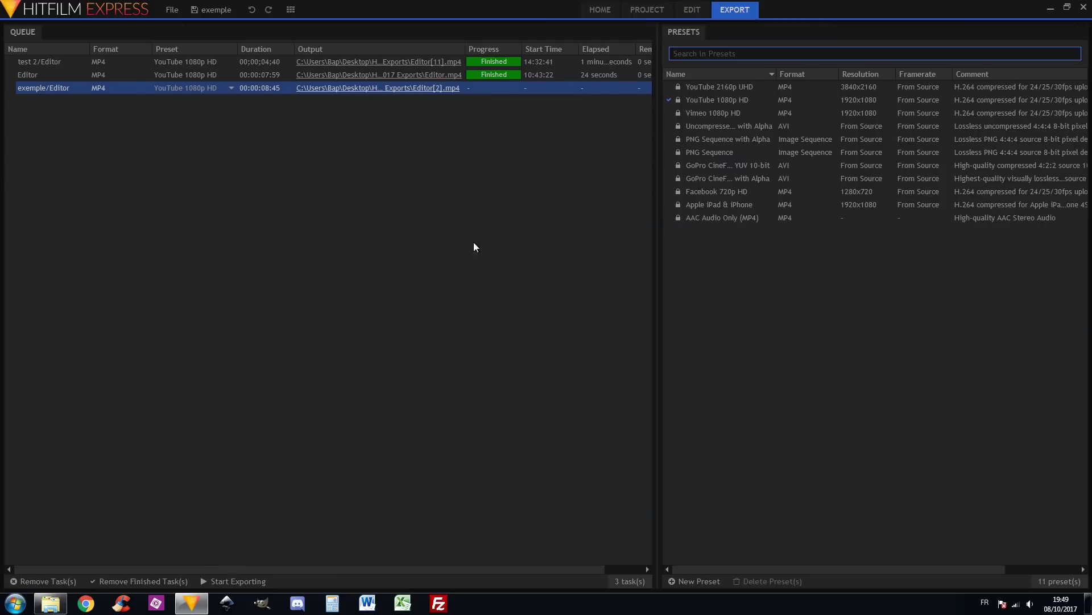
Review the preset choices for the queued exemple/Editor task, keep YouTube 1080p HD and start exporting.
{"action": "left_click", "coordinate": [228, 89]}
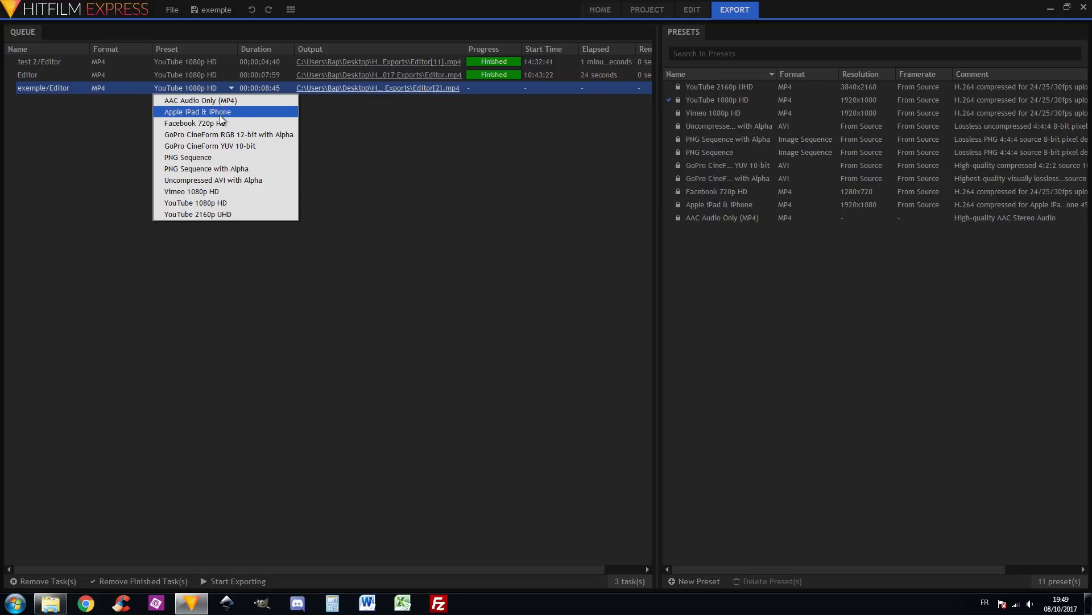
{"action": "right_click", "coordinate": [491, 88]}
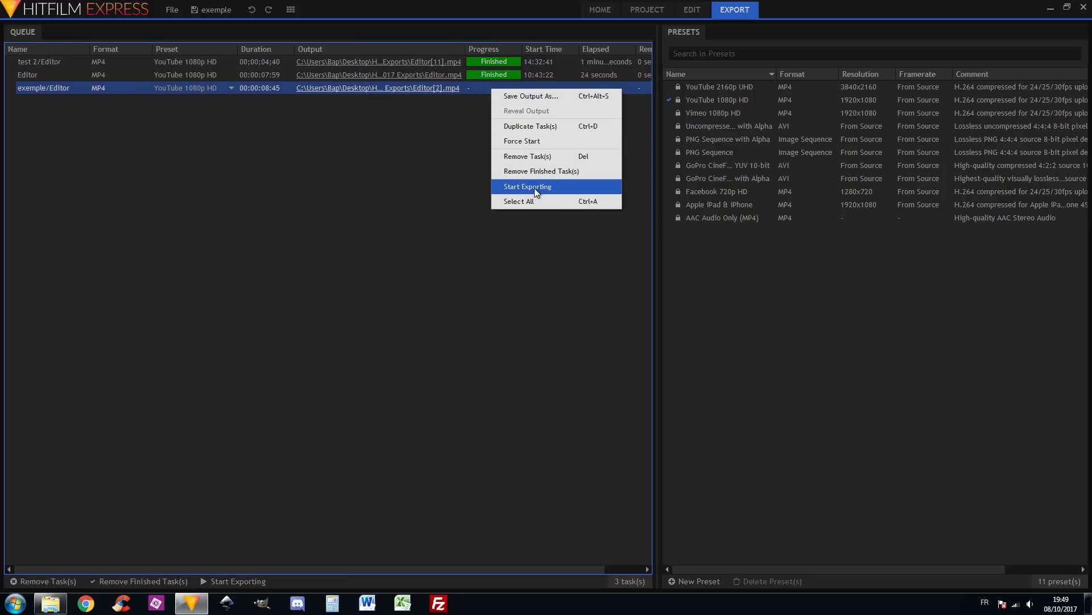
{"action": "left_click", "coordinate": [370, 239]}
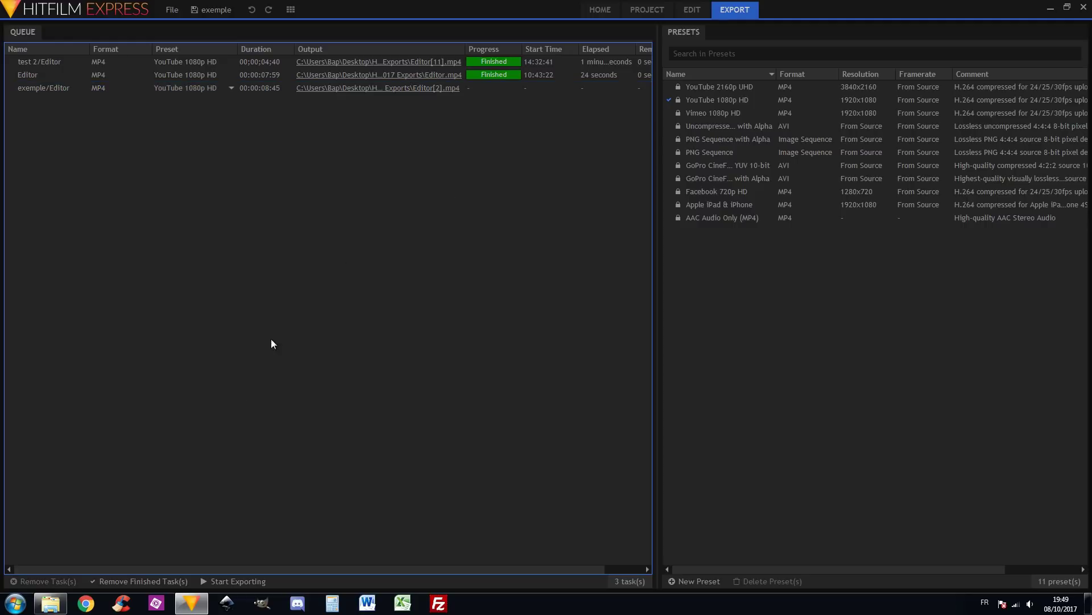
{"action": "left_click", "coordinate": [225, 581]}
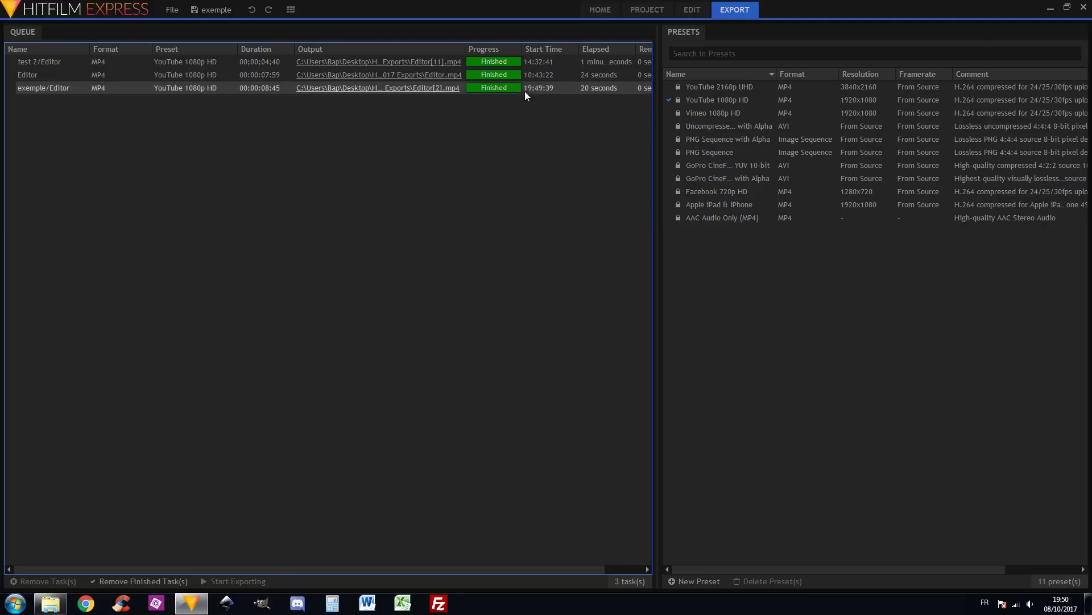
Switch to the desktop and open the HitFilm Express 2017 Exports folder.
{"action": "left_click", "coordinate": [1051, 9]}
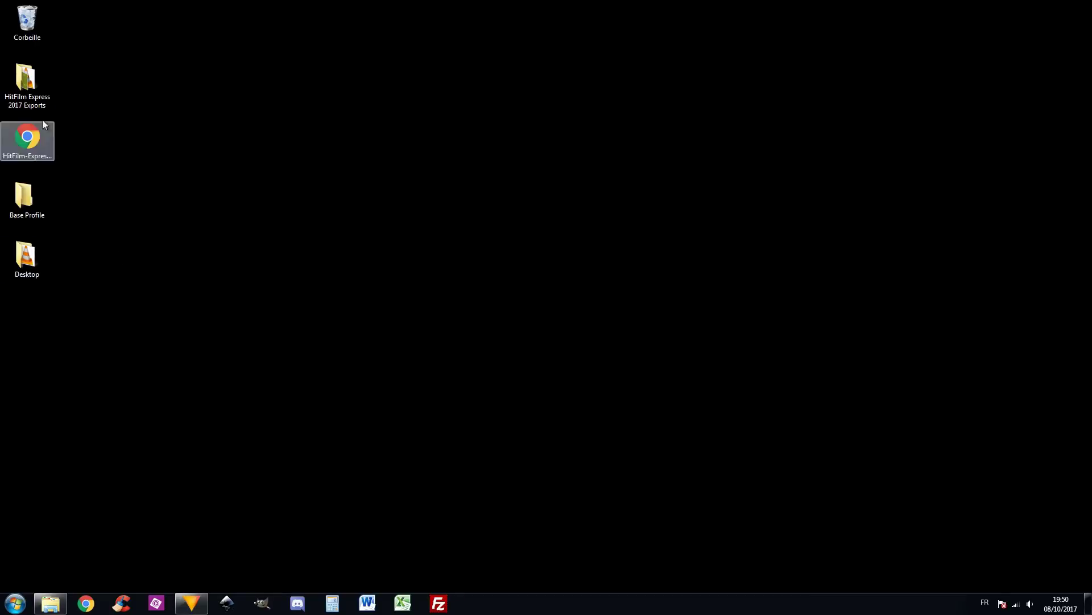
{"action": "double_click", "coordinate": [32, 100]}
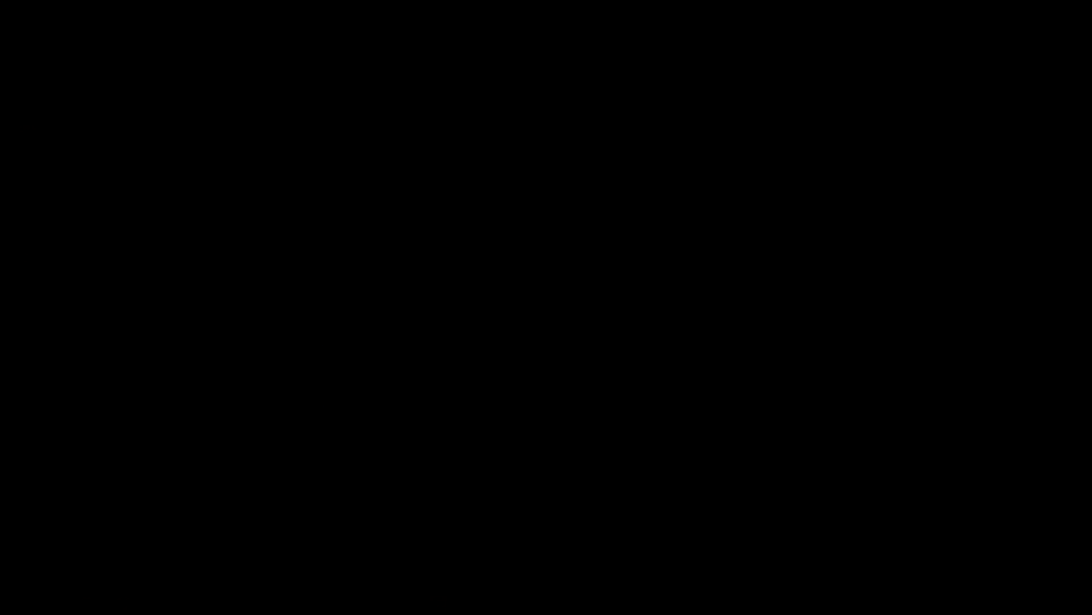